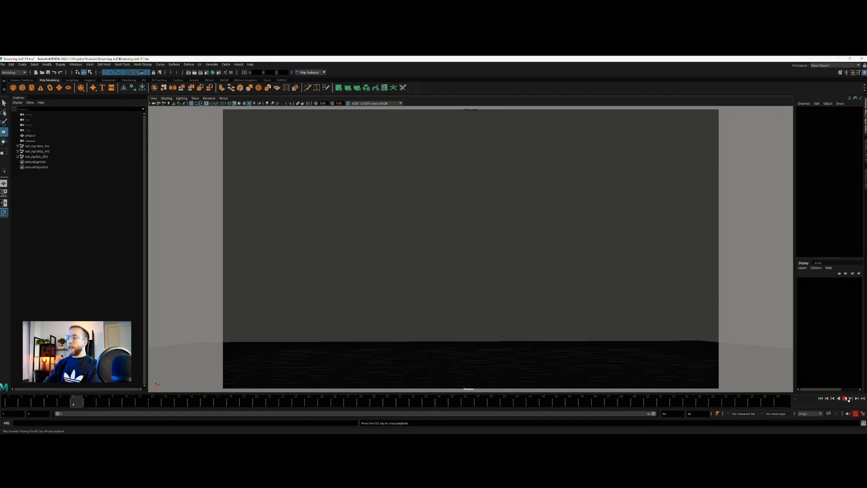
- Stop the playback and show the scene in split perspective and camera views, with the green ball closer in the perspective view
click(847, 398)
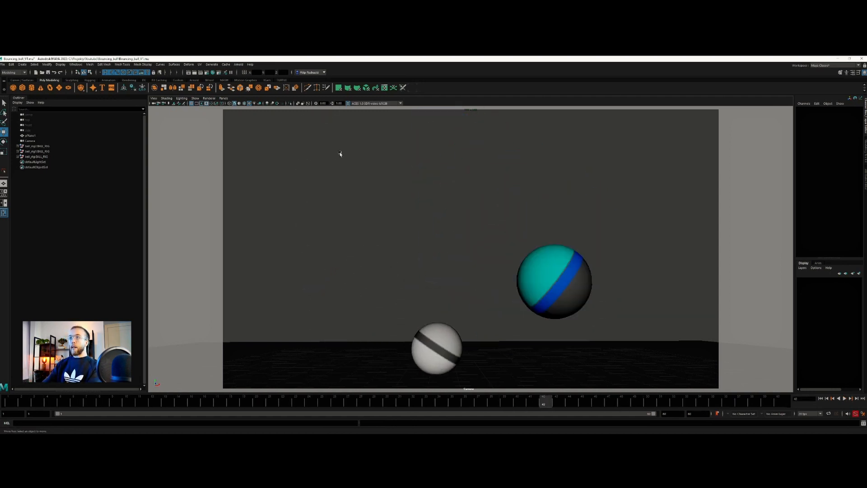
key(space)
scroll(319, 213, up, 3)
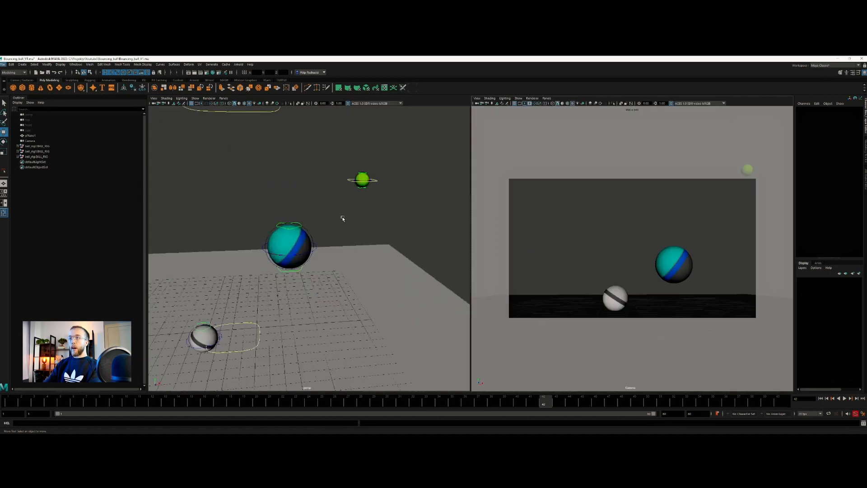
click(374, 180)
scroll(376, 183, up, 3)
alt+middle_drag(375, 184, 359, 231)
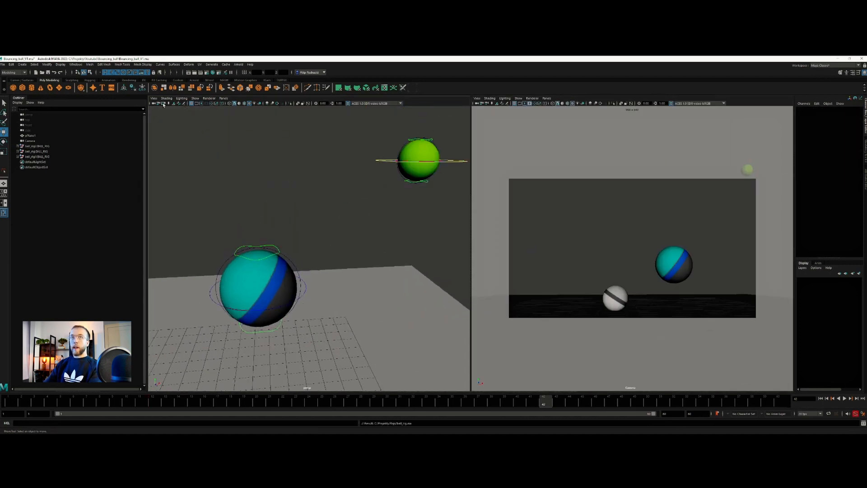
- Unload the white ball's and the blue striped ball's rig references in the Reference Editor
click(2, 65)
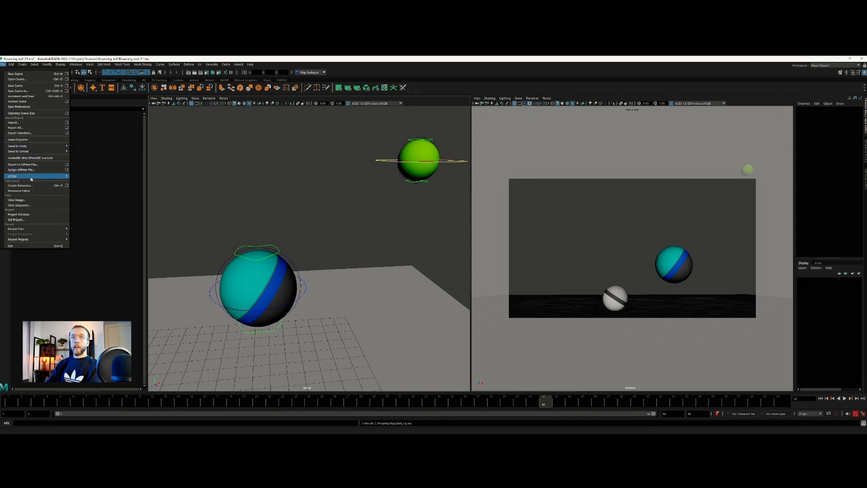
click(38, 188)
click(160, 166)
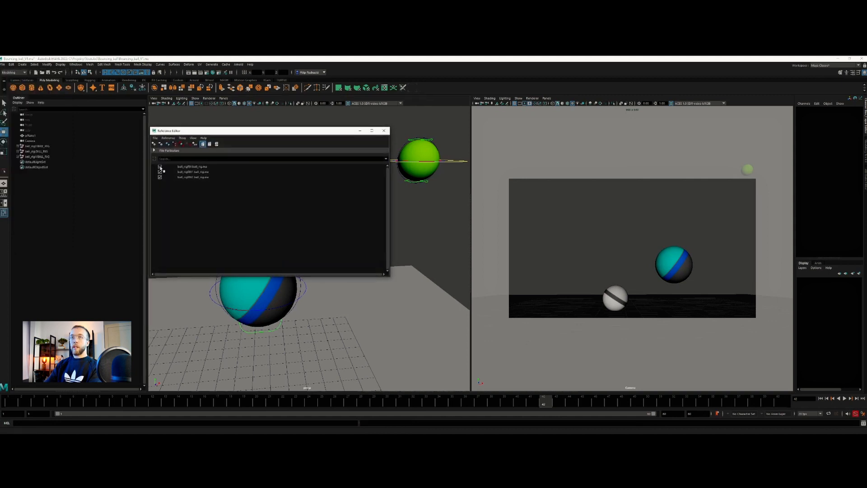
click(161, 172)
click(387, 131)
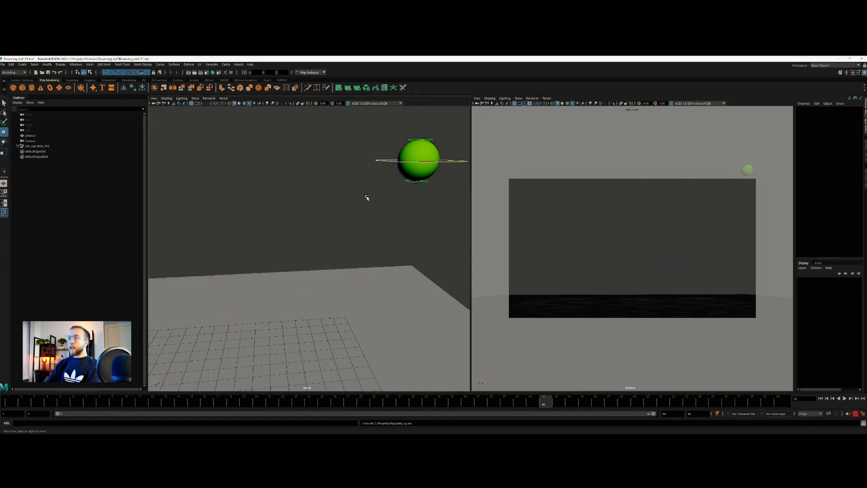
- Try moving the green ball's move control down to the floor at frame 13 and along negative X
scroll(369, 198, down, 3)
alt+drag(384, 202, 378, 201)
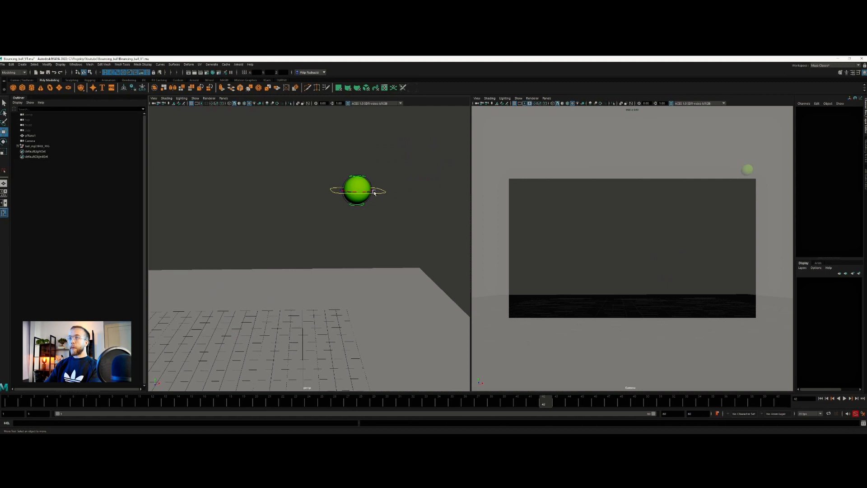
click(374, 192)
drag(360, 163, 360, 238)
key(ctrl+z)
scroll(360, 238, down, 4)
alt+drag(339, 326, 346, 318)
mouse_move(165, 409)
mouse_down()
mouse_move(77, 402)
mouse_move(702, 401)
mouse_move(227, 383)
mouse_move(75, 401)
mouse_move(168, 402)
mouse_up()
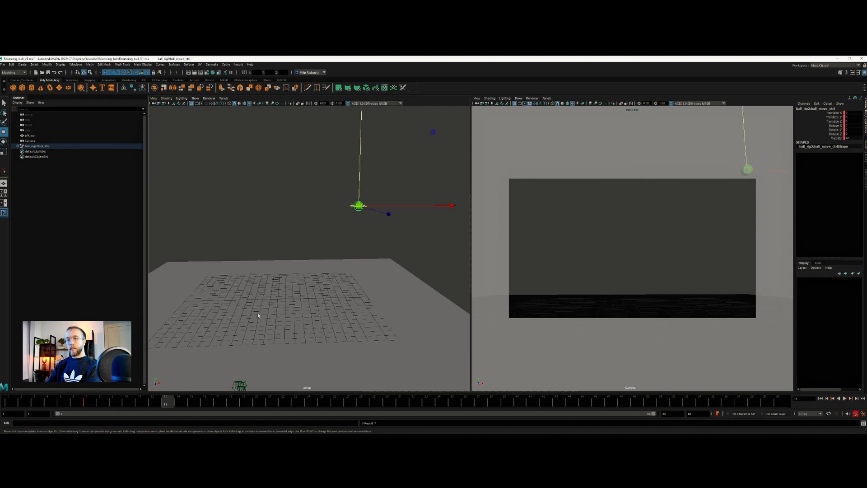
drag(359, 182, 356, 297)
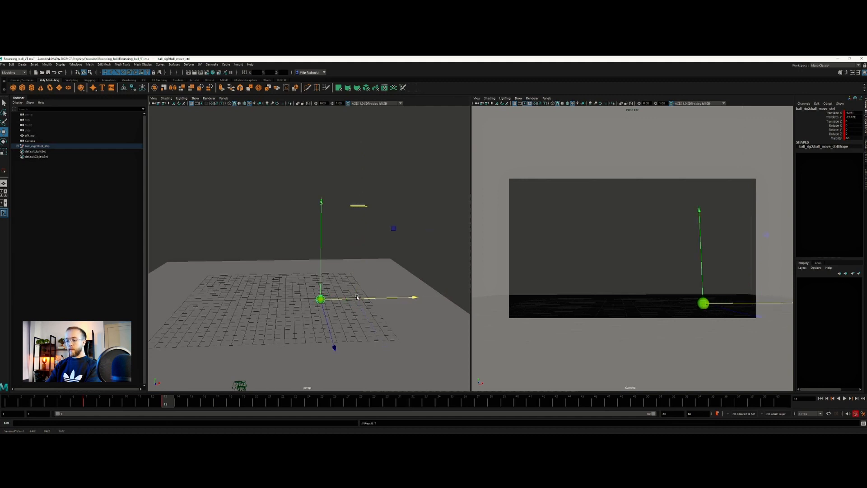
- Undo the green ball's move to the floor and the keys set for it
key(ctrl+z)
key(ctrl+z)
key(ctrl+z)
key(ctrl+z)
key(ctrl+z)
key(ctrl+z)
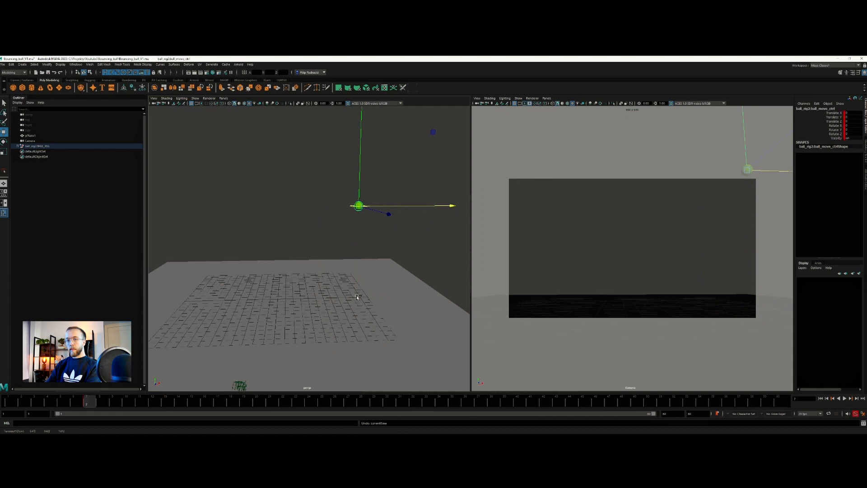
- Switch to VLC media player and examine how the green ball drops and bounces in the reference video, then minimize the player
key(alt+Tab)
drag(310, 120, 327, 114)
drag(397, 118, 455, 119)
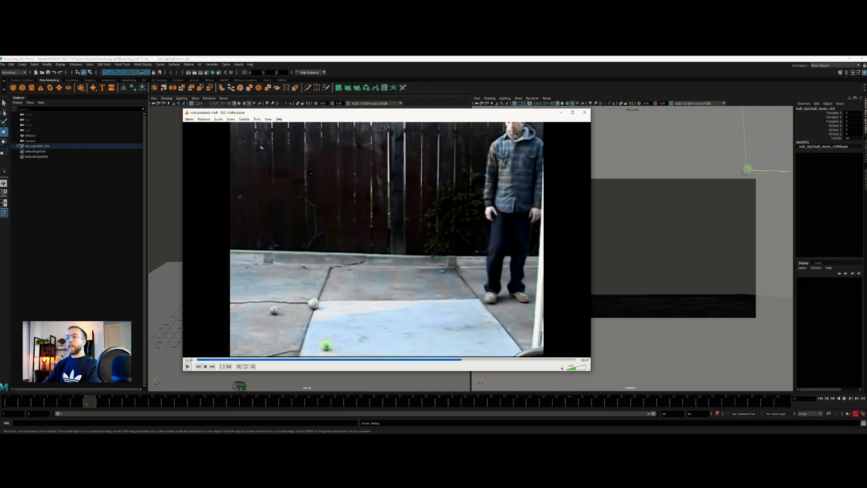
drag(458, 361, 444, 360)
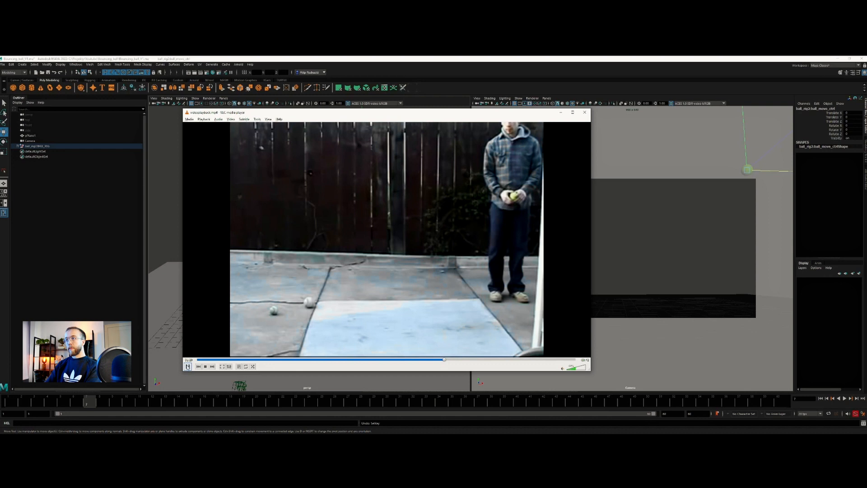
click(187, 366)
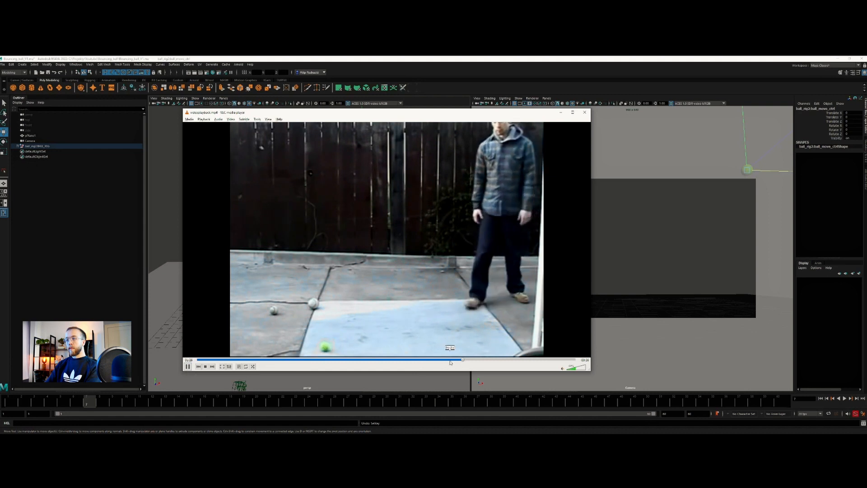
click(450, 361)
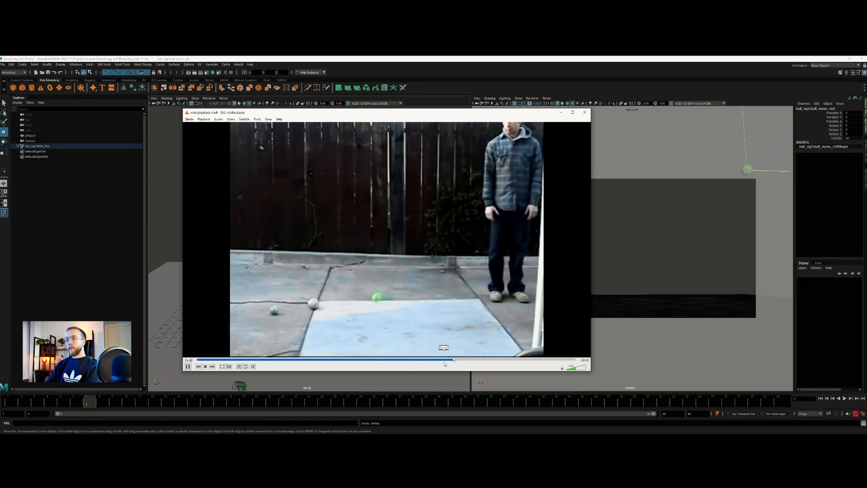
key(space)
click(560, 112)
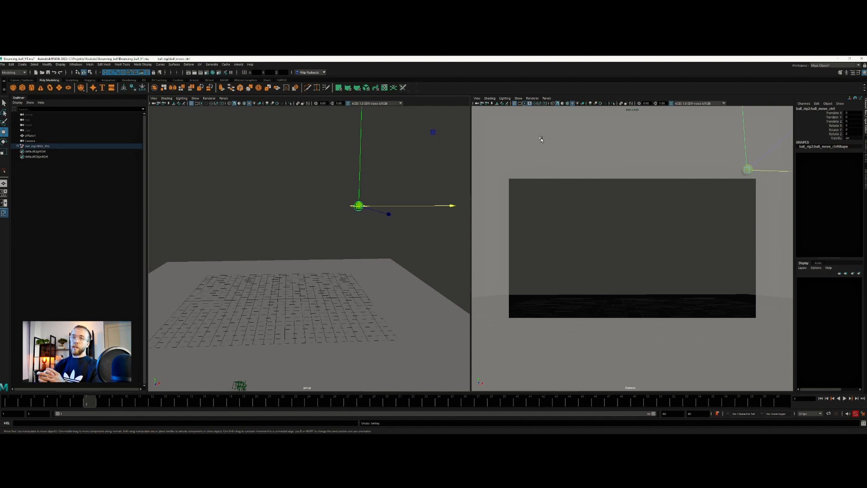
- Select the outer move control around the green ball in the perspective view
click(425, 229)
scroll(357, 210, up, 10)
alt+drag(335, 239, 370, 212)
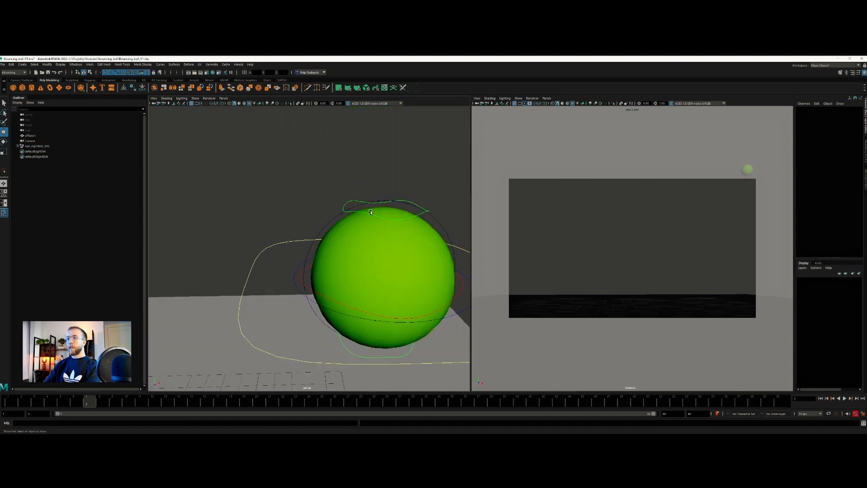
click(297, 272)
scroll(298, 272, down, 12)
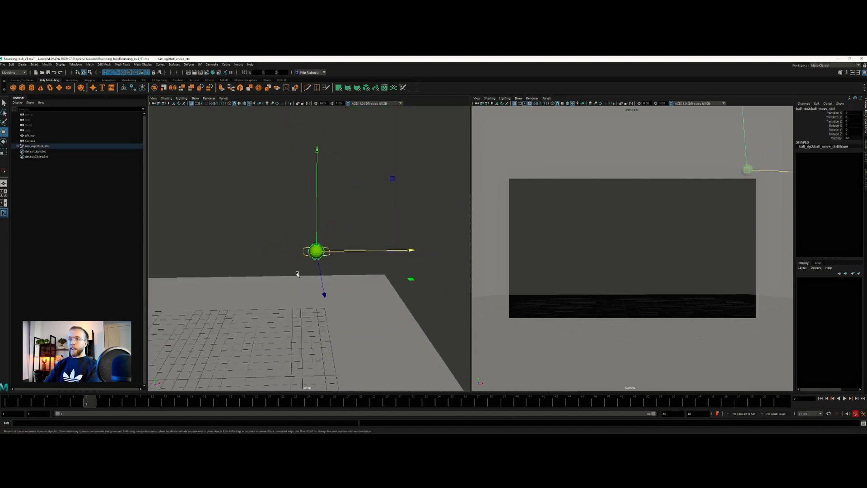
alt+middle_drag(298, 274, 322, 270)
scroll(322, 271, up, 3)
alt+drag(322, 271, 319, 264)
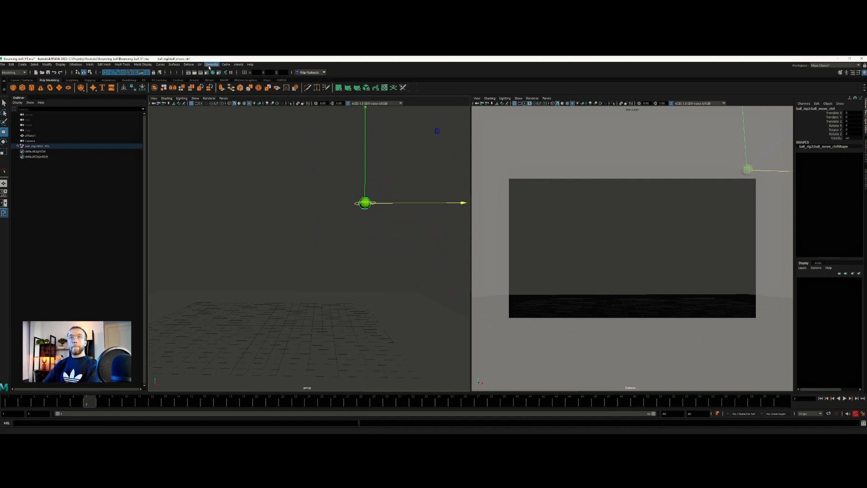
scroll(373, 231, up, 5)
alt+middle_drag(417, 189, 351, 226)
scroll(315, 240, up, 2)
click(333, 170)
click(327, 154)
scroll(323, 252, down, 4)
scroll(350, 226, down, 2)
alt+drag(349, 224, 348, 244)
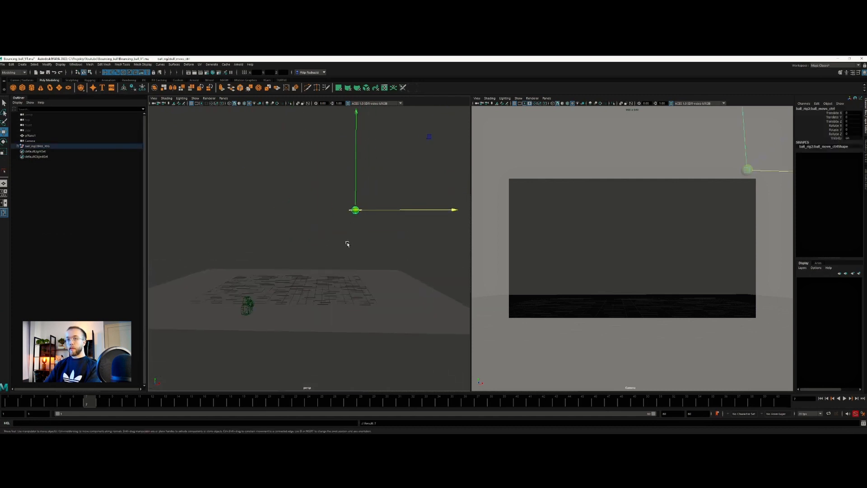
- Key the green ball's drop from its start at frame 7 to the floor at frame 14, shifted slightly along negative X
drag(100, 407, 180, 393)
click(181, 402)
drag(354, 196, 350, 287)
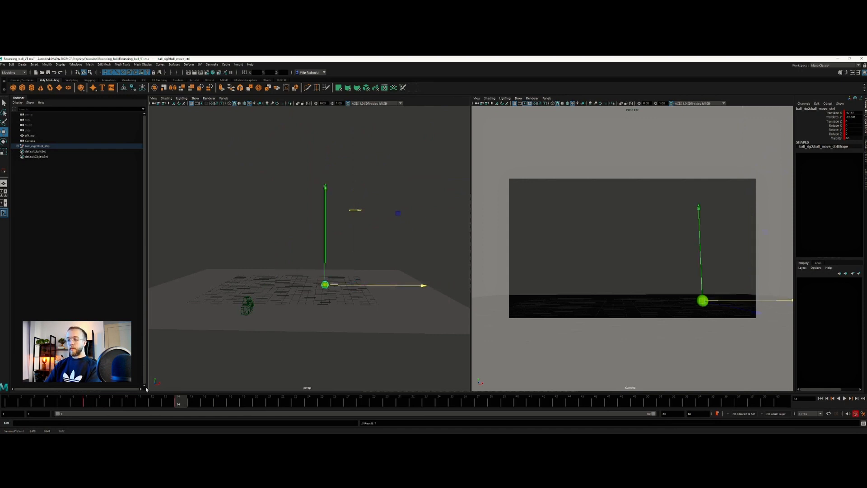
- Key the ball's second floor contact at frame 25, moved further along negative X
drag(191, 407, 302, 404)
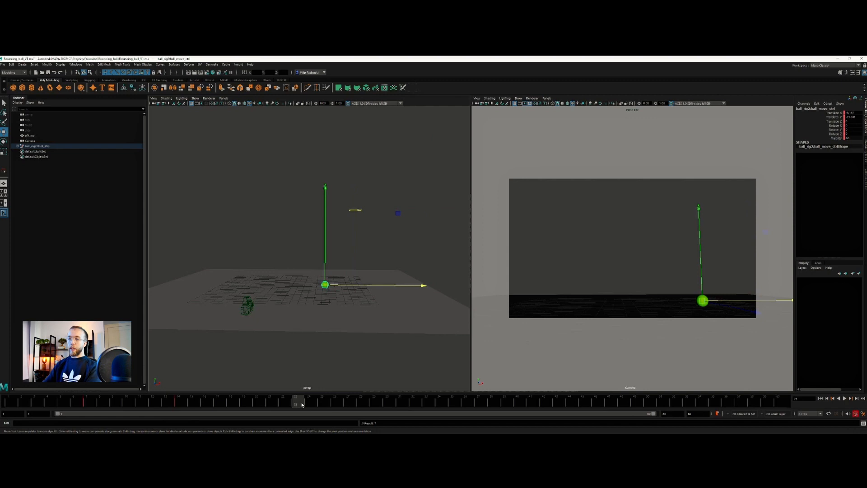
drag(179, 404, 234, 403)
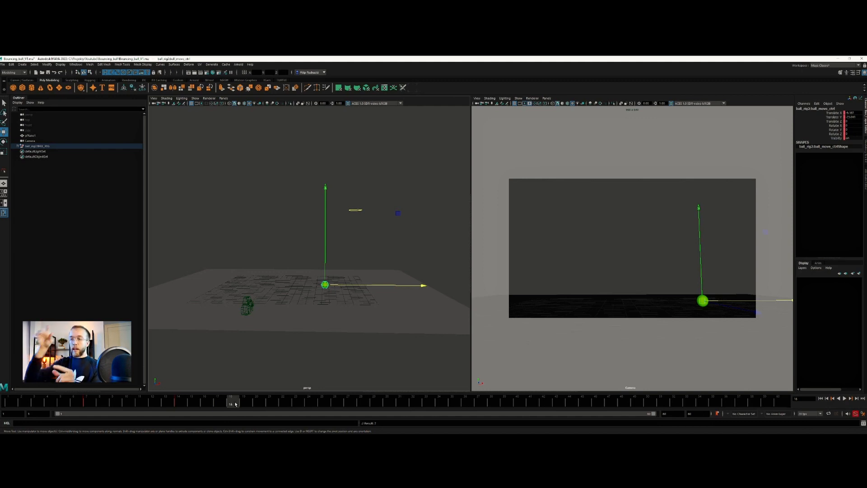
click(294, 401)
drag(303, 404, 323, 402)
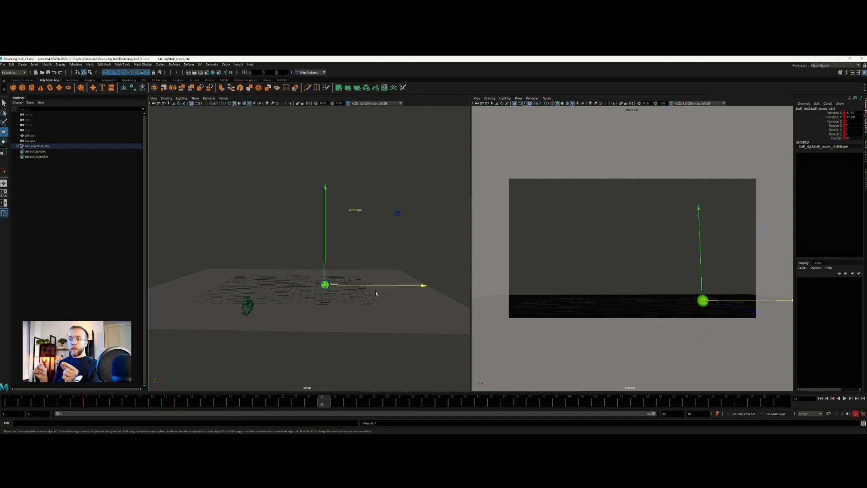
key(s)
middle_drag(375, 293, 375, 292)
- Raise the ball into its first bounce peak at frame 20, between the two floor contacts
drag(140, 402, 323, 402)
click(250, 402)
click(256, 402)
drag(307, 270, 314, 220)
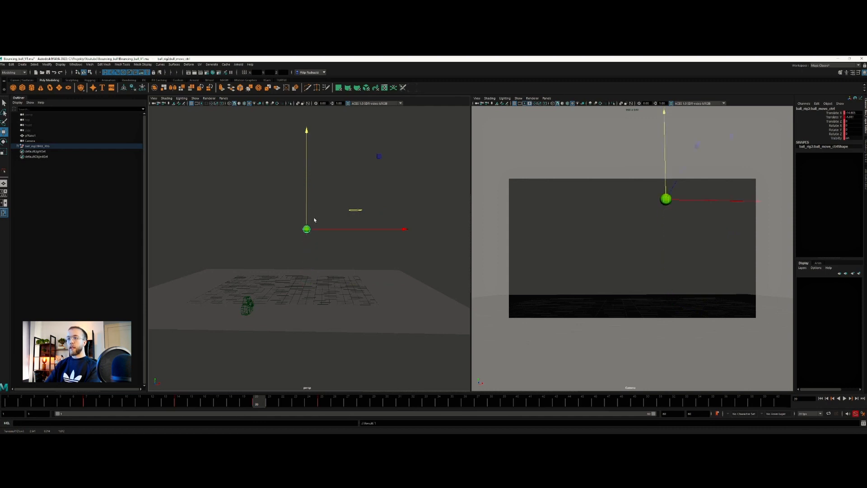
click(249, 401)
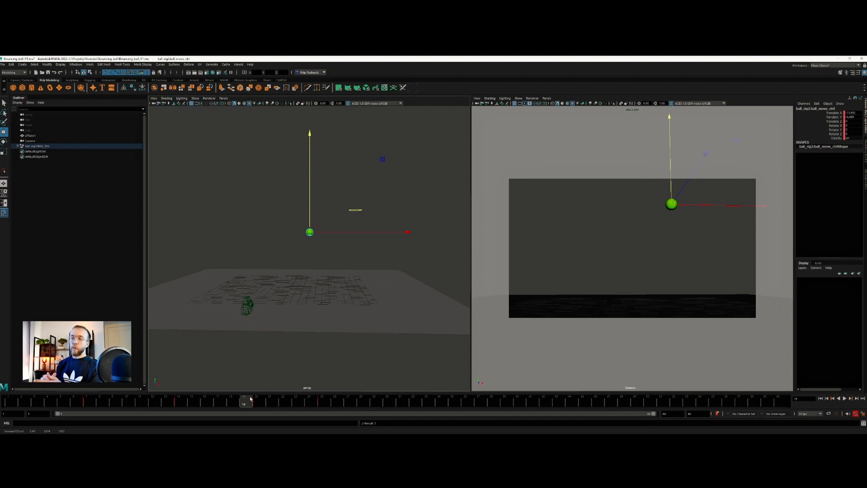
- Key further floor contacts at frames 32, 39 and 45, moving the ball further along negative X each time
drag(251, 399, 417, 405)
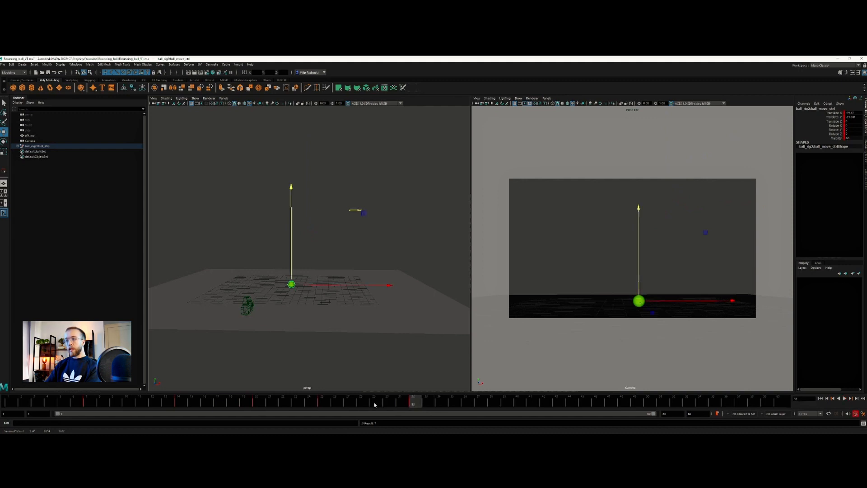
drag(331, 286, 304, 291)
key(s)
drag(468, 403, 504, 403)
drag(300, 285, 274, 285)
click(578, 402)
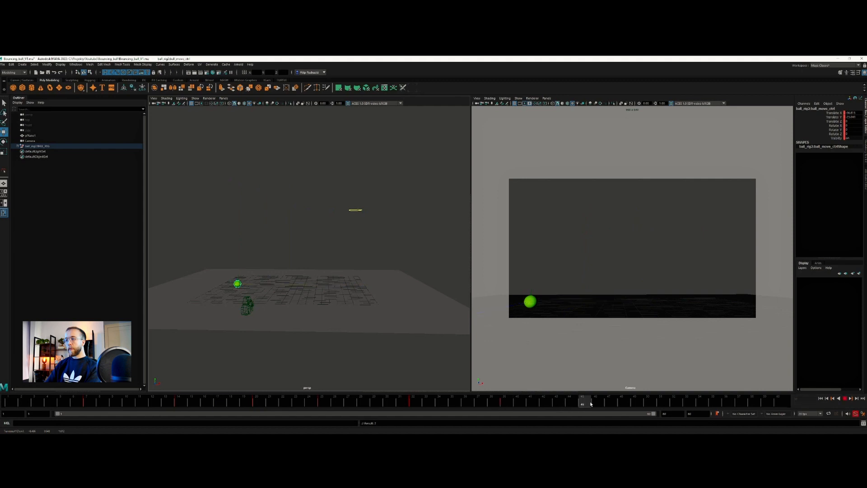
drag(575, 303, 535, 303)
- Raise the ball into lower bounce peaks at frames 29, 36 and 42, between the floor contacts
drag(299, 407, 380, 405)
drag(277, 245, 279, 221)
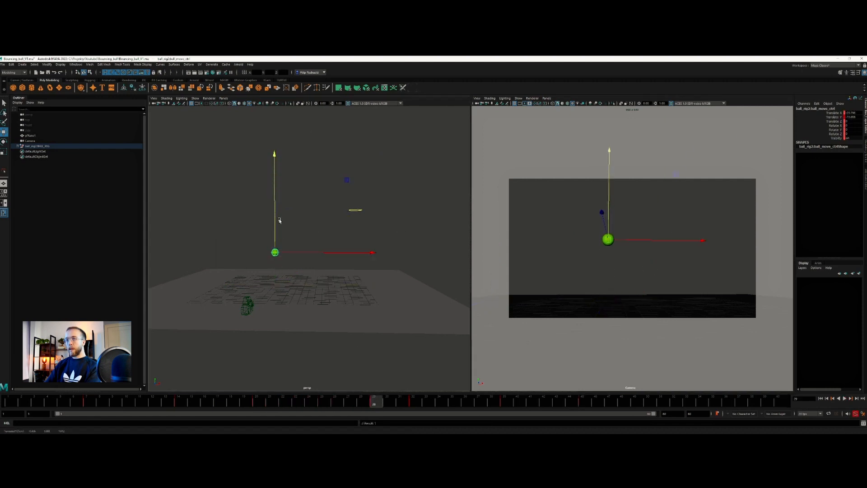
drag(311, 401, 465, 401)
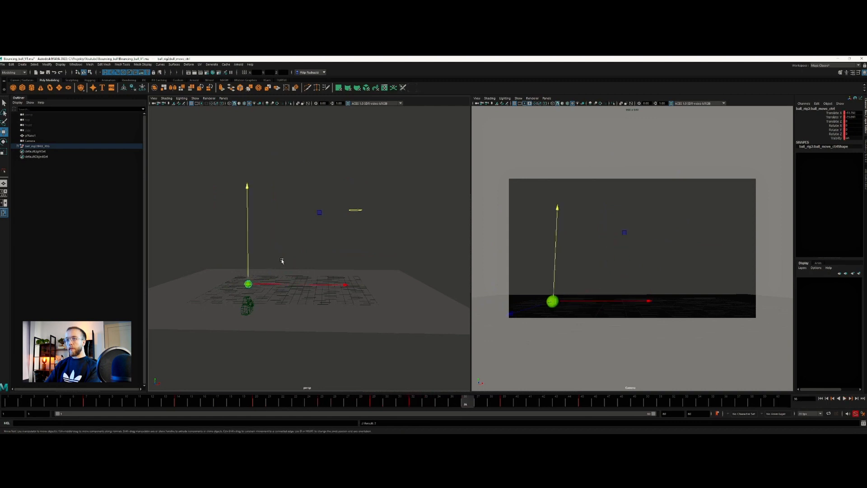
drag(247, 254, 248, 227)
drag(465, 401, 544, 400)
drag(227, 258, 227, 234)
- Add the last bounce with a floor contact at frame 50 and a peak at frame 48, and play back the animation
drag(544, 400, 634, 401)
drag(532, 301, 486, 304)
key(s)
mouse_move(635, 404)
mouse_down()
mouse_move(648, 401)
mouse_move(623, 401)
mouse_up()
drag(210, 274, 211, 250)
click(844, 399)
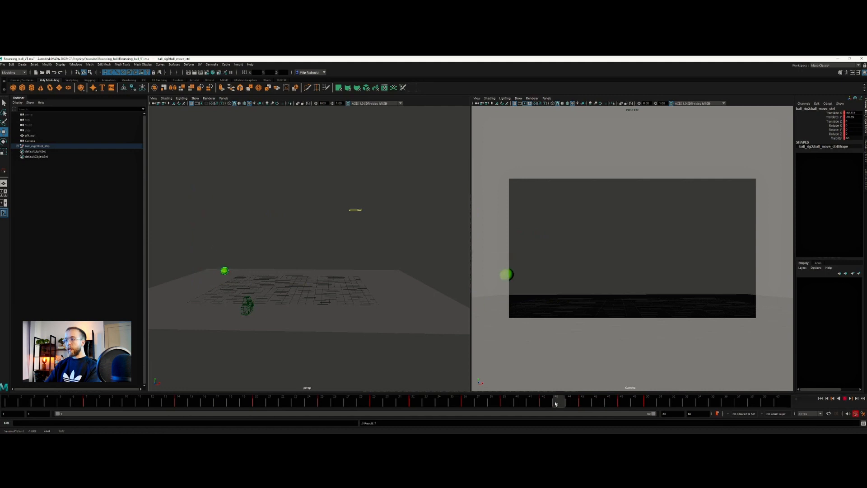
click(843, 398)
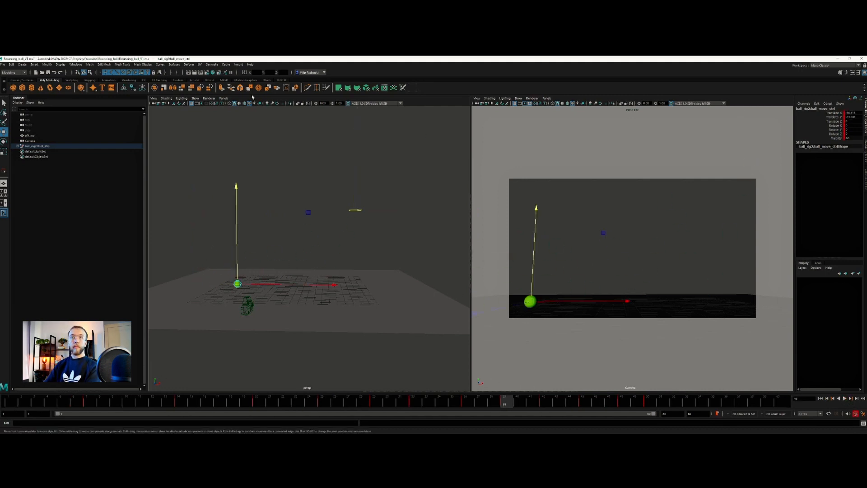
- Isolate the ball's Translate Y curve in the Graph Editor and apply auto tangents to all its bounce-peak keys
click(75, 64)
mouse_move(90, 90)
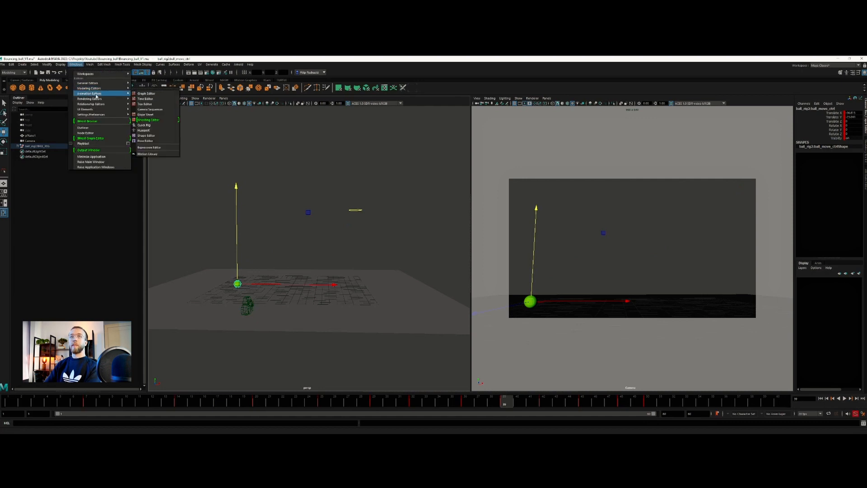
click(90, 138)
drag(174, 129, 303, 132)
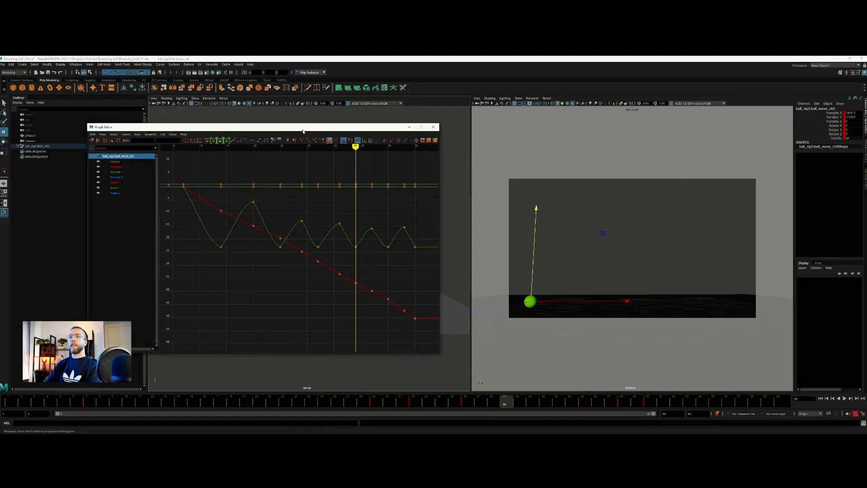
click(113, 172)
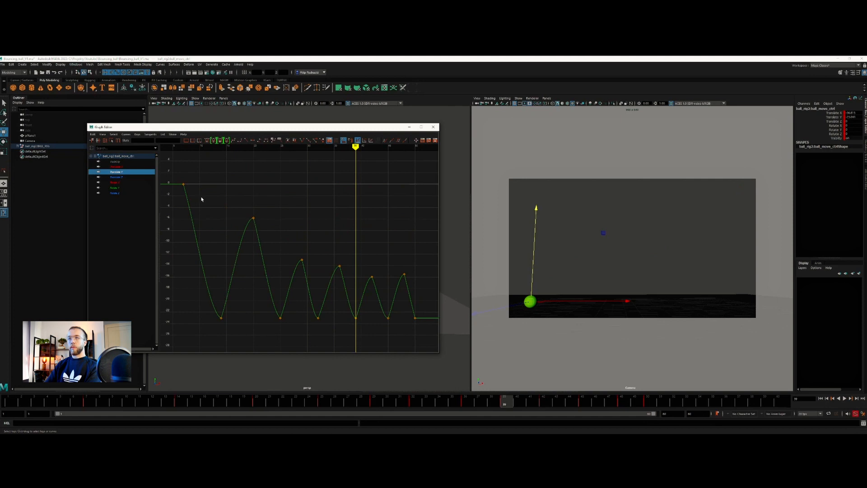
drag(239, 192, 428, 285)
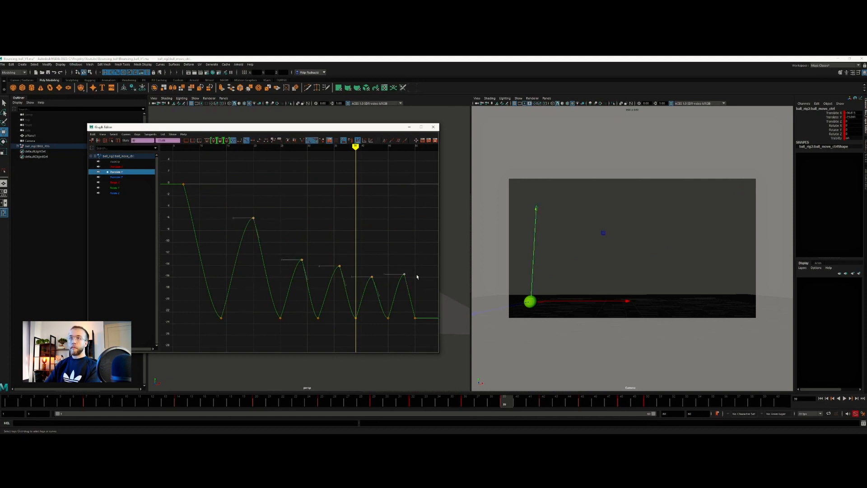
click(207, 141)
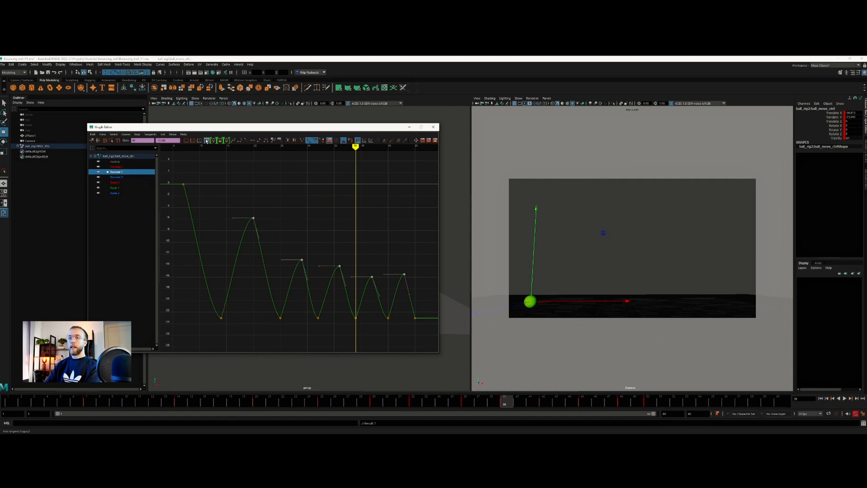
- Adjust the Translate Y peak keys at frames 29, 36, 42 and 48 so each bounce is lower than the one before
drag(322, 237, 403, 289)
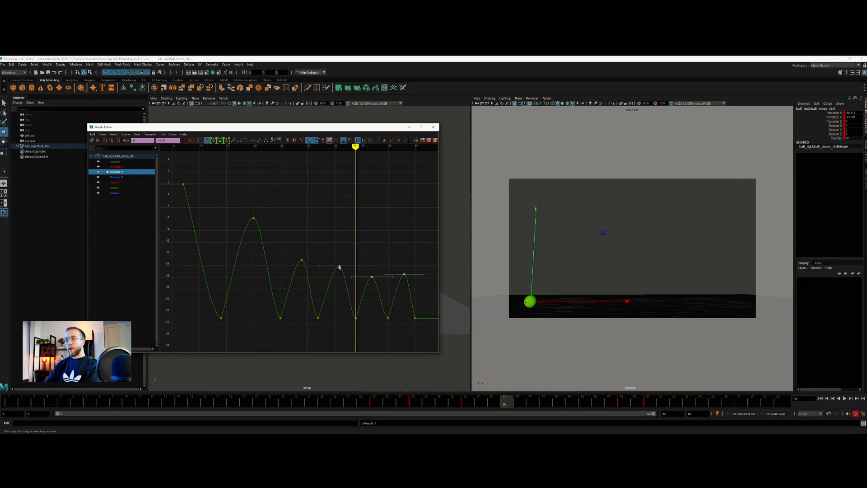
click(372, 276)
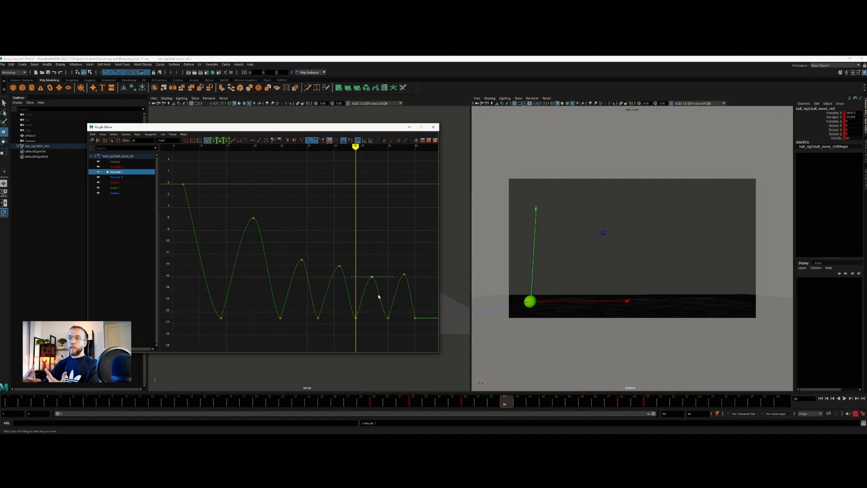
click(404, 274)
middle_drag(406, 281, 406, 294)
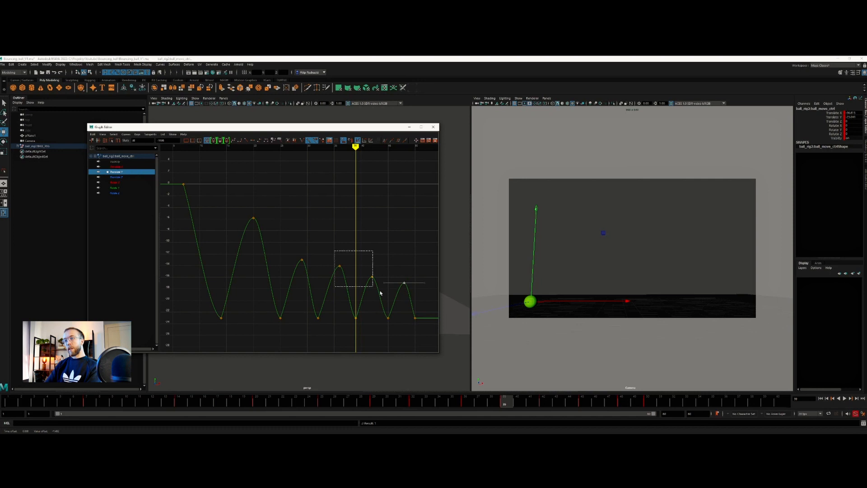
shift+drag(380, 292, 397, 266)
middle_drag(396, 267, 397, 275)
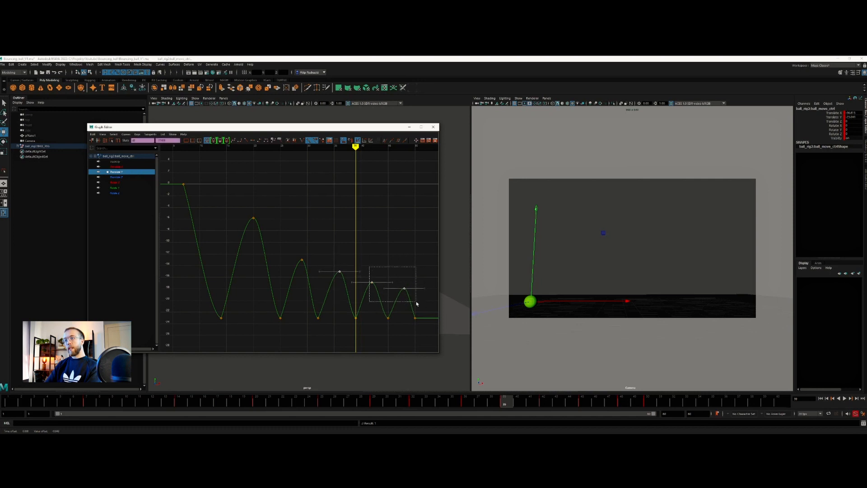
click(404, 284)
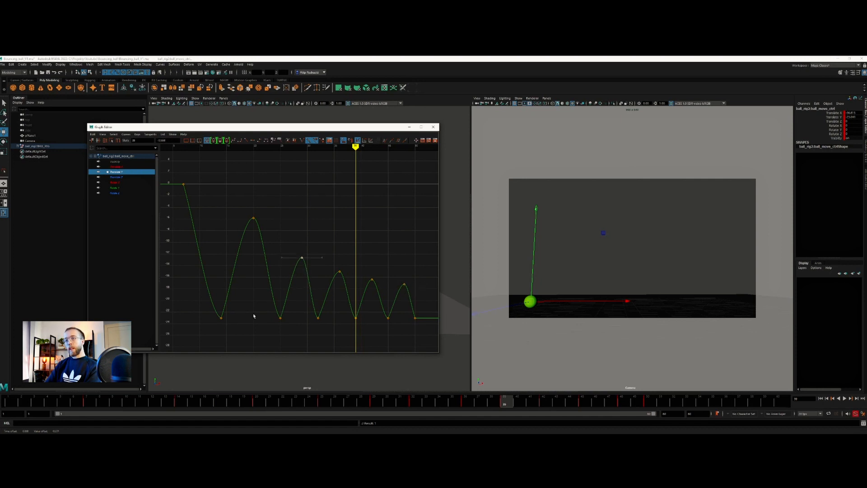
- Give all floor-contact keys on the Translate Y curve linear tangents so the curve hits the floor in sharp V shapes
drag(225, 315, 429, 332)
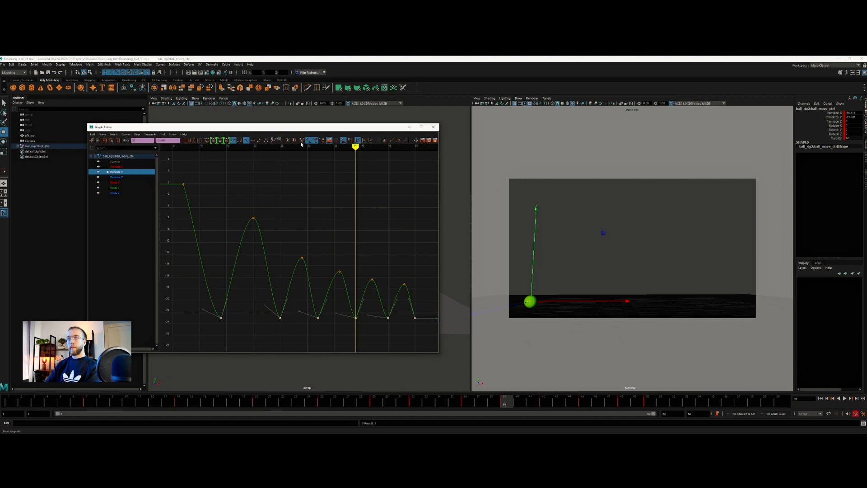
click(245, 141)
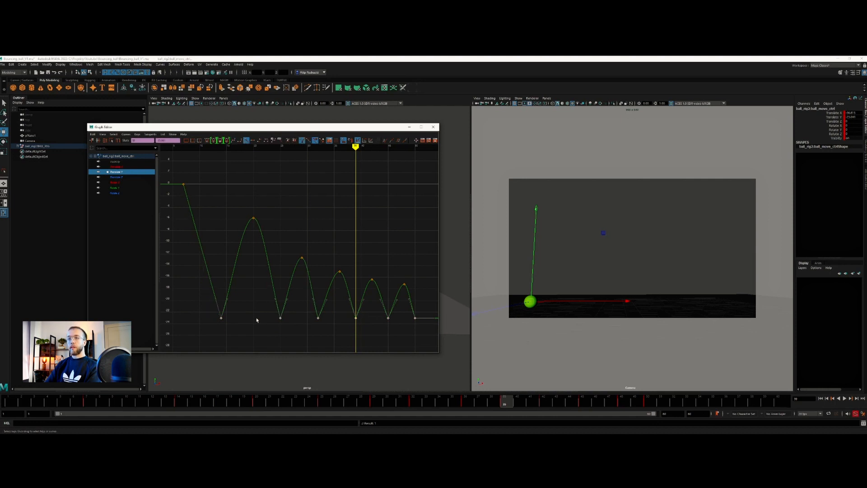
alt+middle_drag(214, 309, 276, 300)
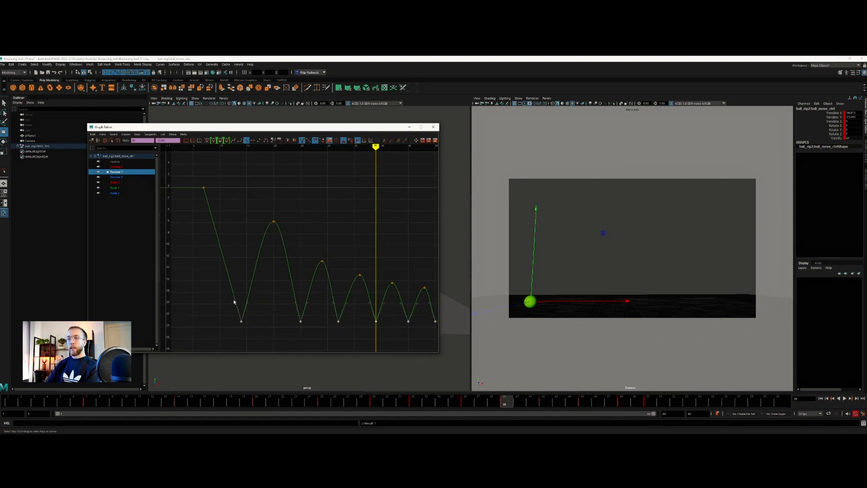
click(212, 274)
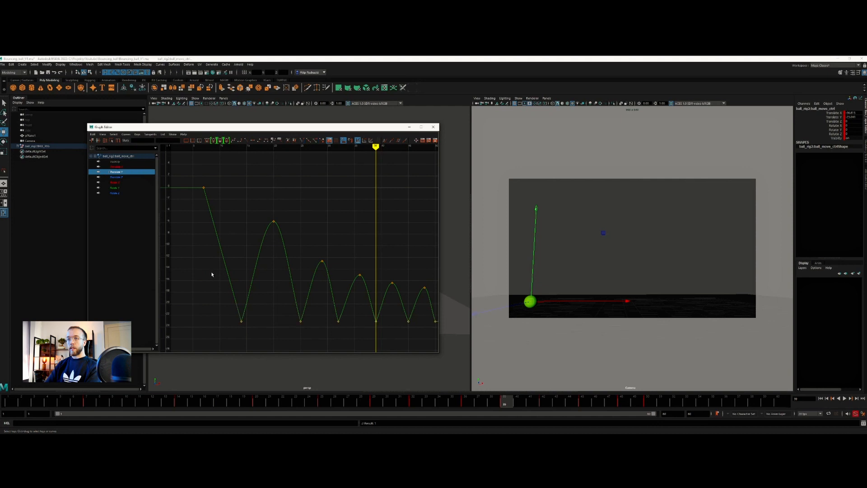
- Raise the first Translate Y key to about 5.5 so the ball drops from higher, and play back the animation from the start
drag(249, 339, 249, 339)
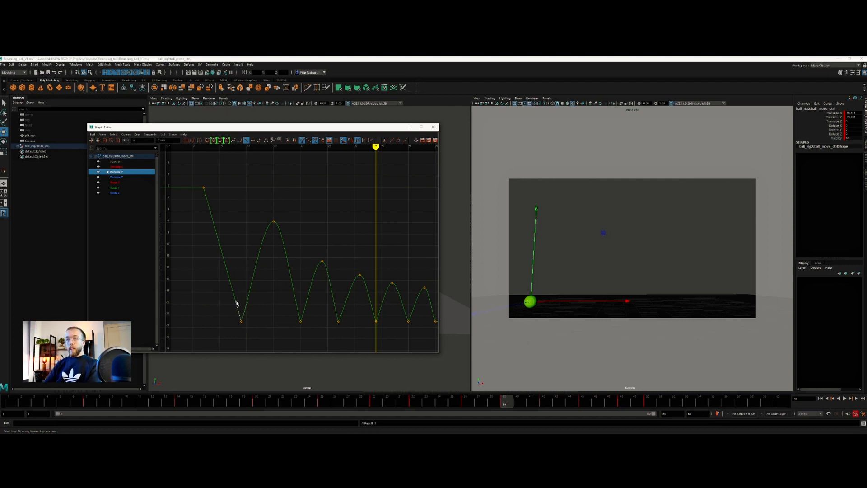
shift+middle_drag(227, 255, 229, 243)
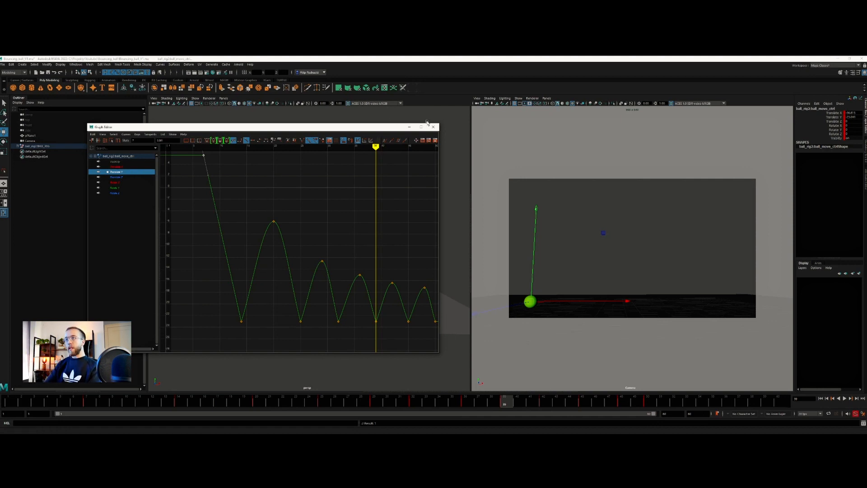
click(433, 129)
drag(359, 396, 8, 399)
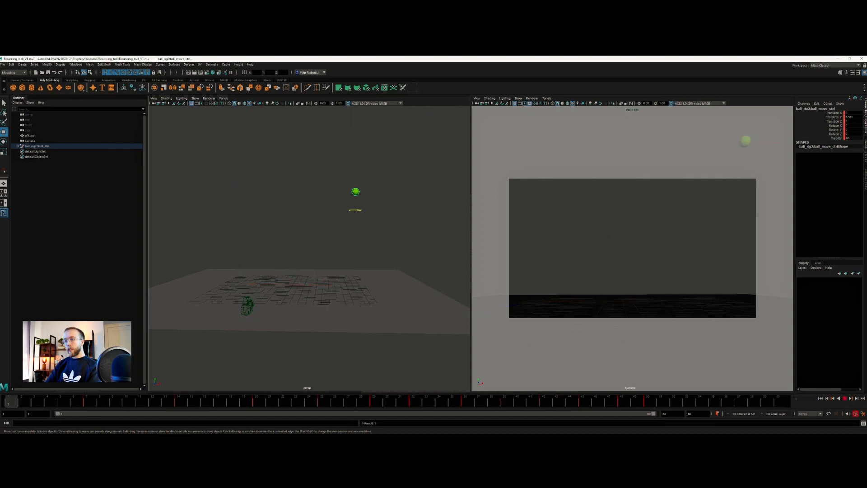
click(844, 399)
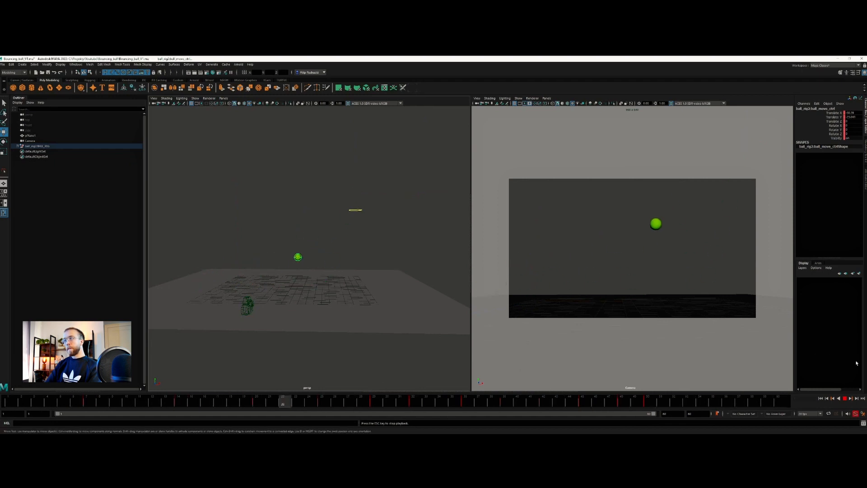
click(845, 399)
- Isolate the Translate X curve in the Graph Editor and delete all keys between its first and last ones
click(75, 64)
click(154, 84)
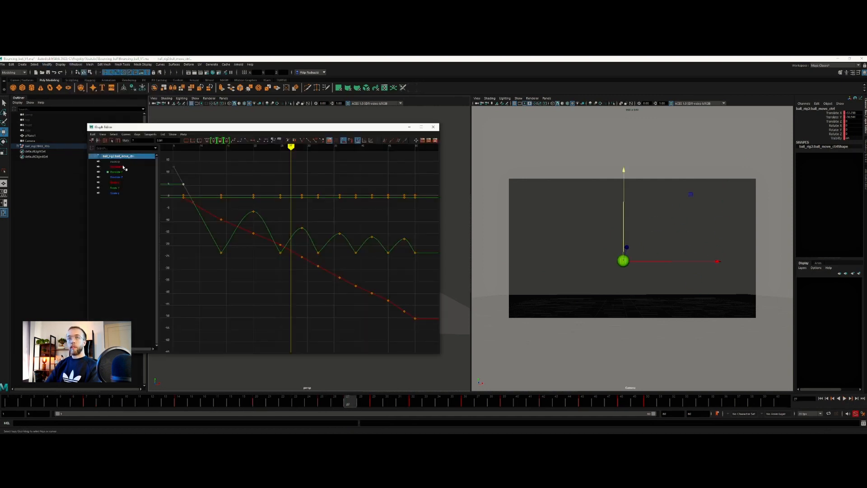
click(123, 167)
alt+middle_drag(315, 273, 295, 265)
drag(195, 193, 389, 307)
key(Delete)
key(Delete)
- Apply auto tangents to the last Translate X key, angle its handle so the forward motion eases out, and play back the result
drag(371, 277, 404, 329)
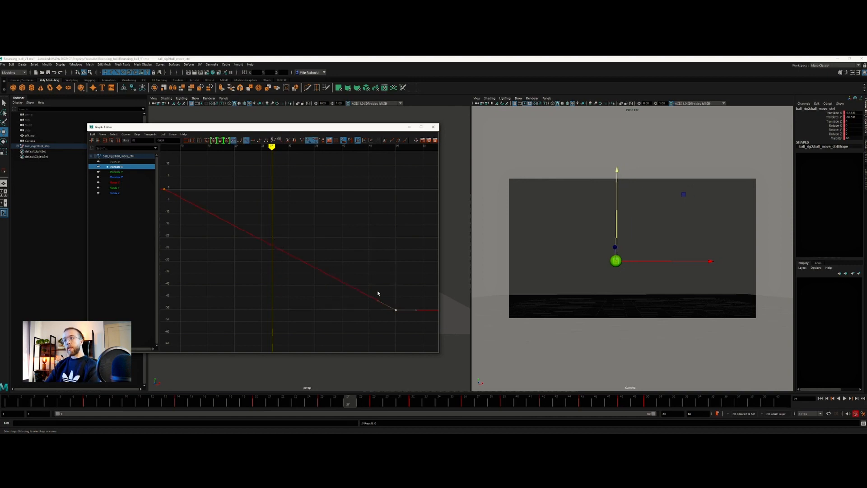
click(208, 141)
drag(379, 310, 378, 306)
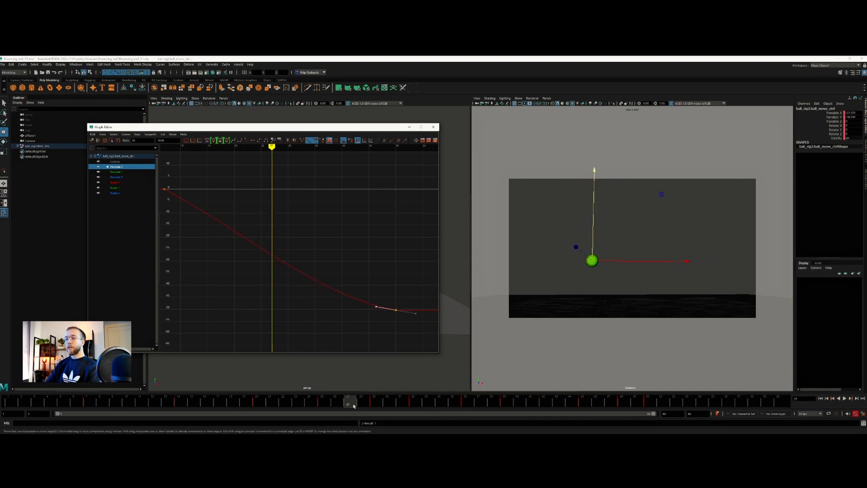
click(844, 398)
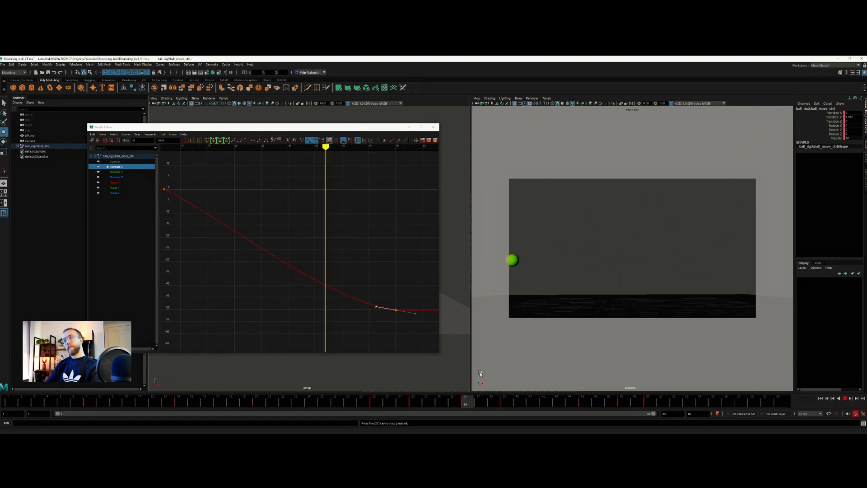
click(846, 399)
- Raise the last Translate X key to about -41 to shorten the ball's travel, and play back the animation
drag(650, 403, 438, 405)
drag(382, 292, 408, 318)
shift+middle_drag(408, 318, 408, 297)
drag(393, 403, 139, 404)
click(844, 399)
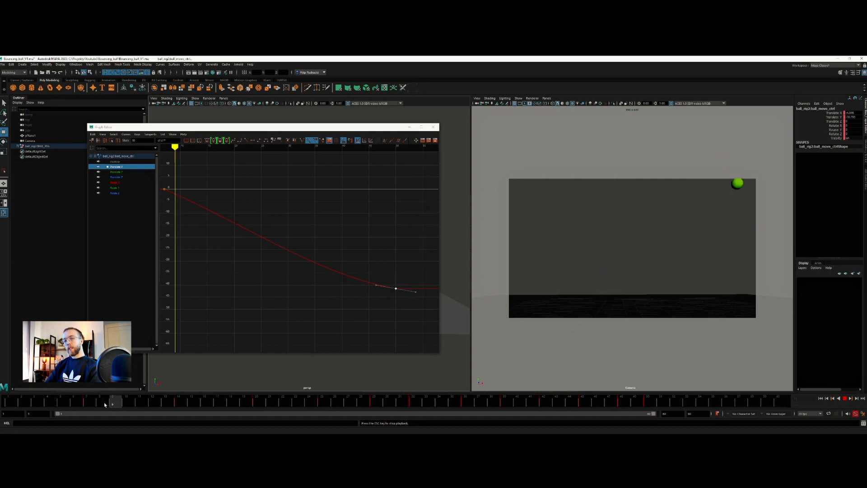
click(847, 399)
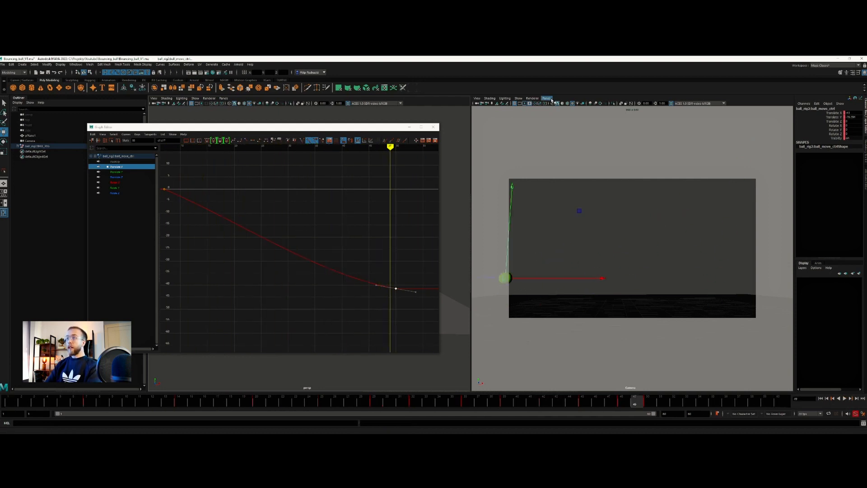
- Close the Graph Editor and compare the ball's playback with the reference video in VLC
click(433, 127)
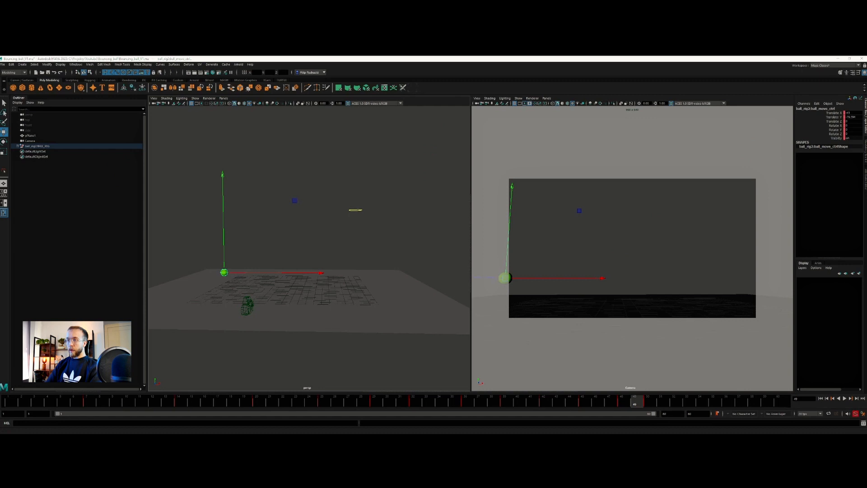
key(alt+Tab)
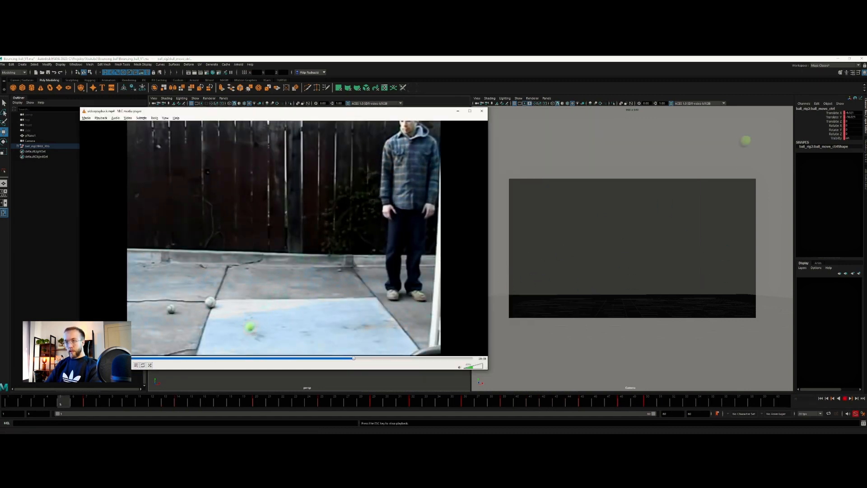
click(453, 112)
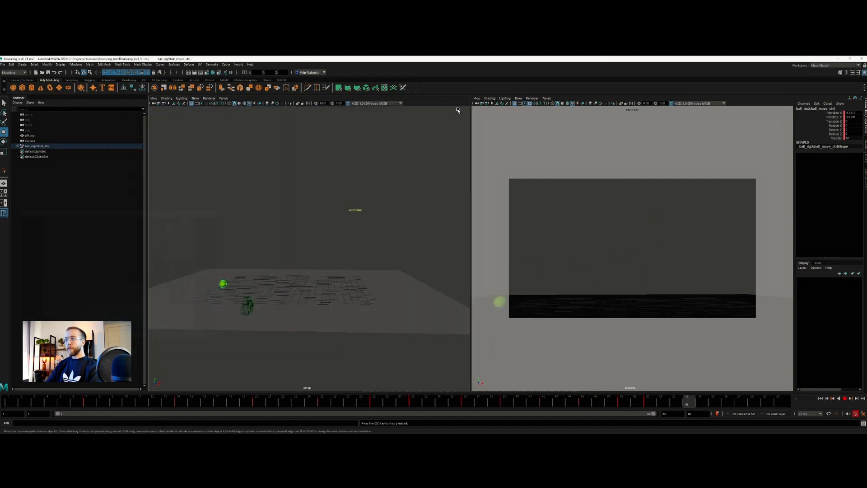
key(Escape)
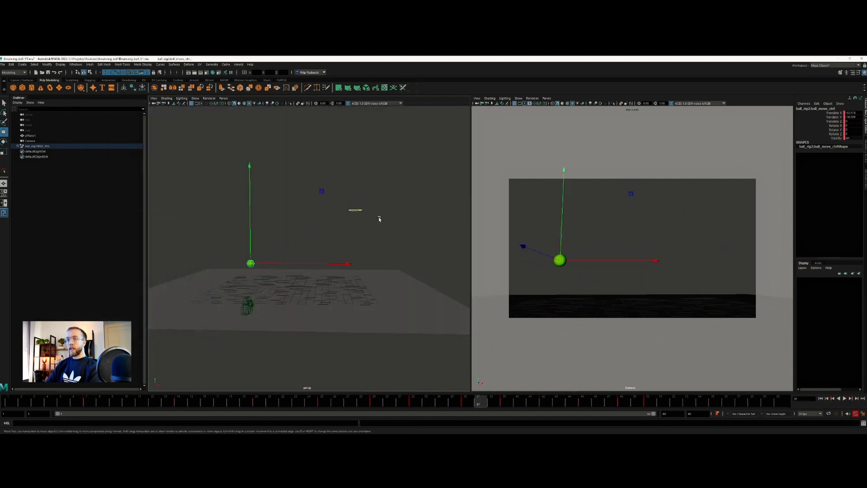
- Stretch all Translate X and Translate Y keys in time with the Graph Editor's scaling box, from about frame 5 to about frame 60
click(75, 64)
mouse_move(104, 93)
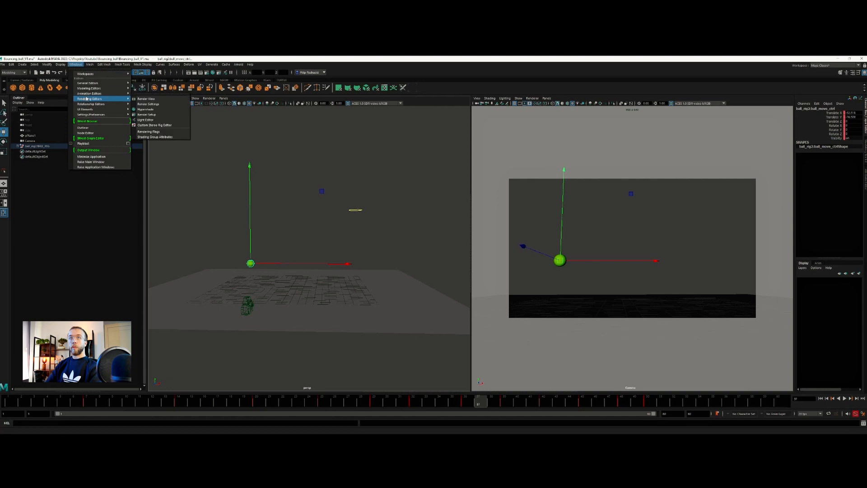
click(145, 94)
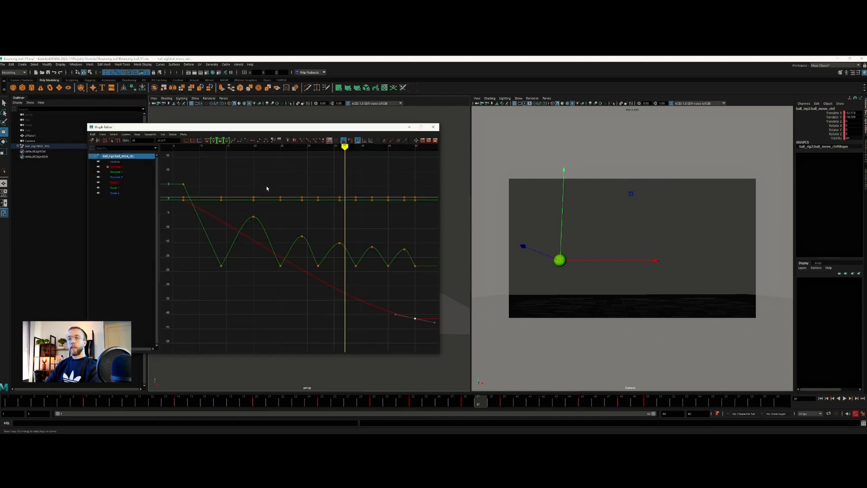
click(116, 167)
shift+click(117, 172)
key(f)
drag(219, 182, 387, 320)
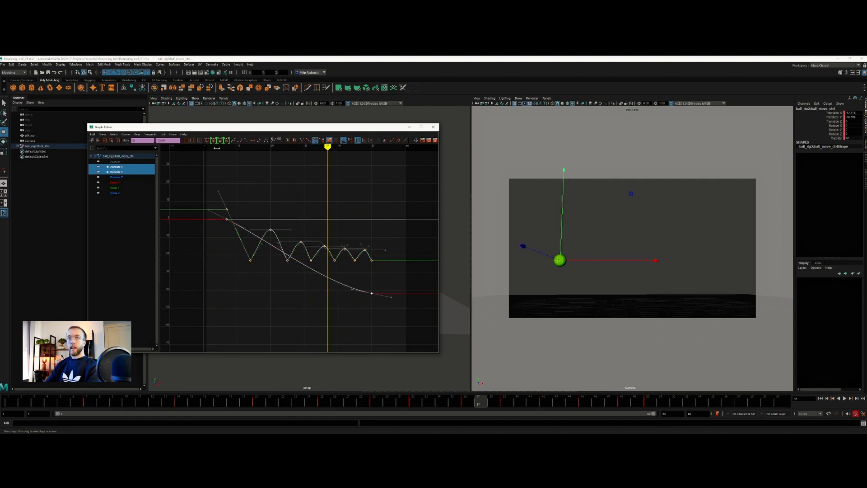
click(112, 141)
middle_drag(379, 252, 399, 253)
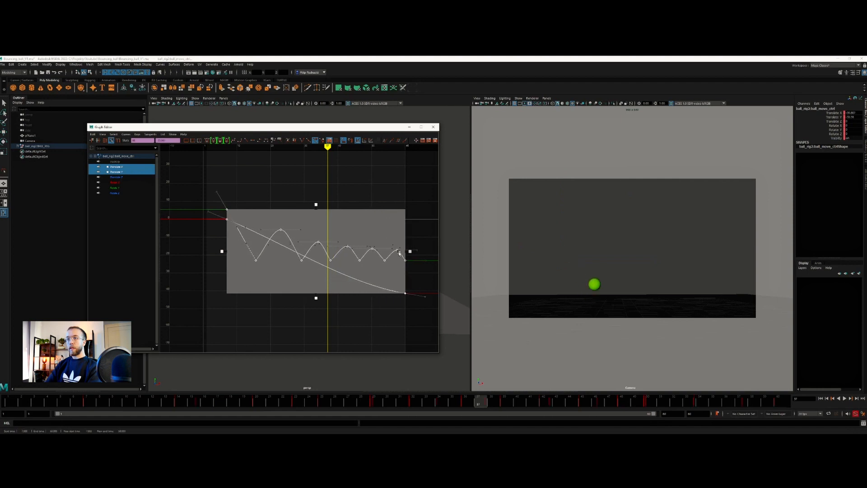
middle_drag(219, 252, 217, 251)
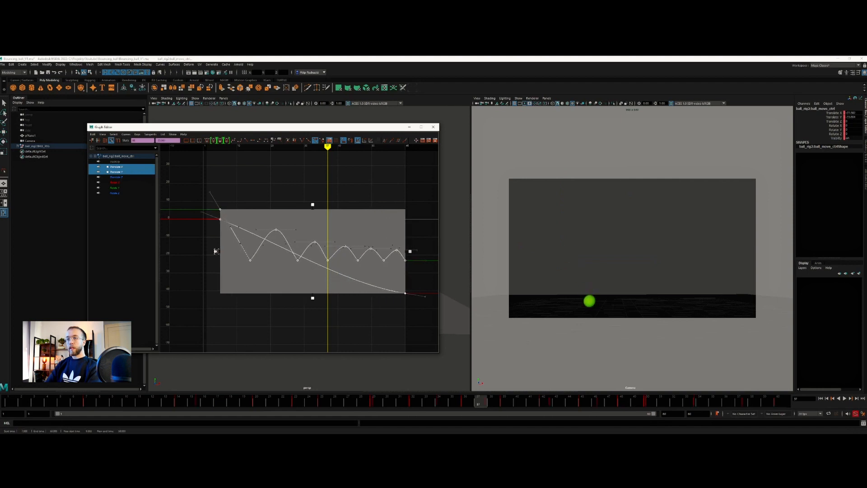
click(285, 324)
- Play the animation and compare the ball's bounce timing with repeated passes of the reference video in VLC
click(844, 399)
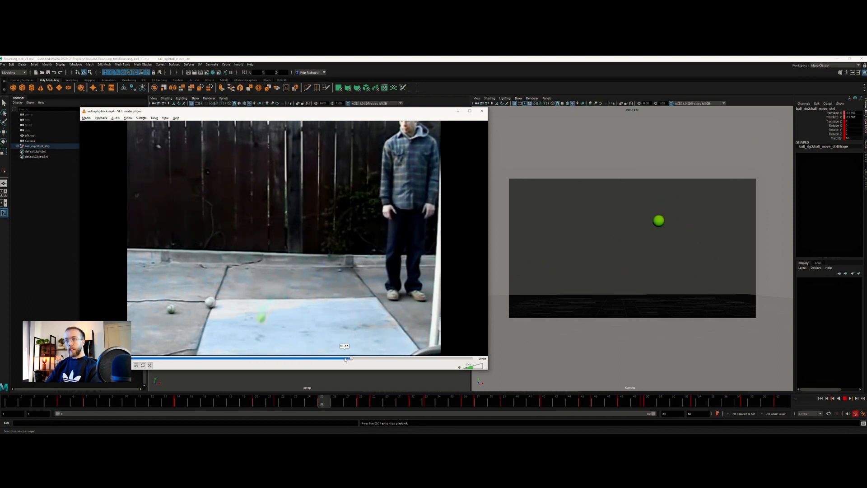
click(345, 358)
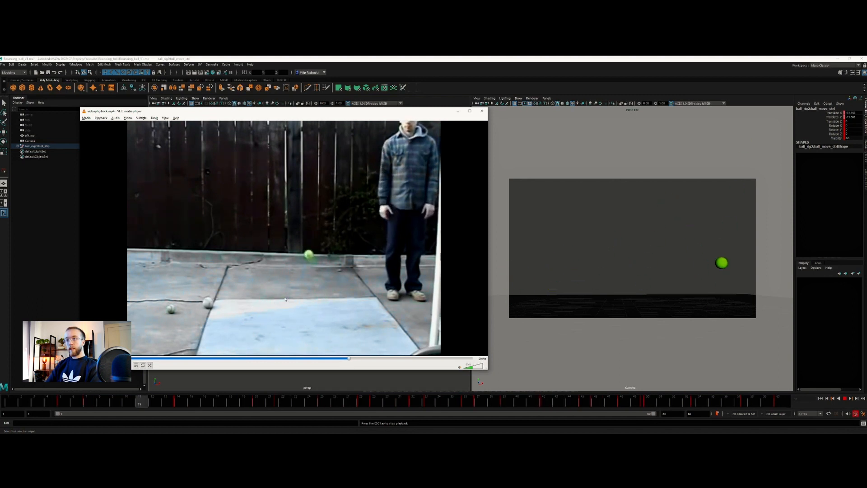
click(348, 359)
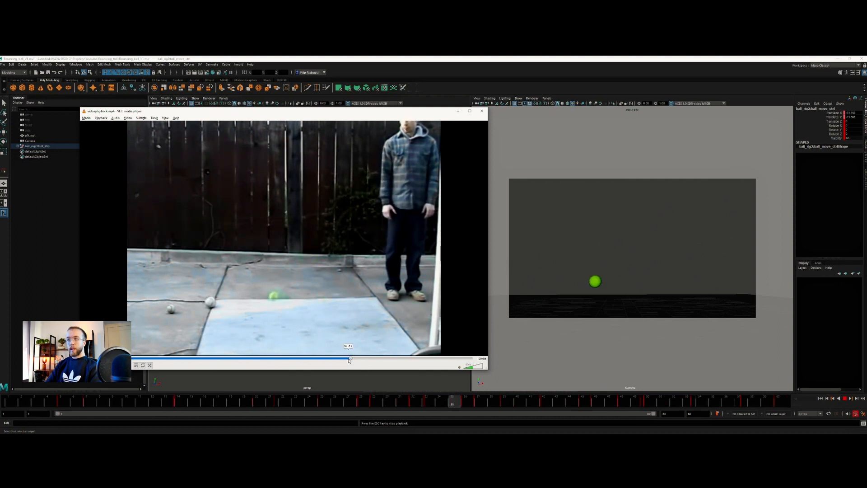
click(349, 359)
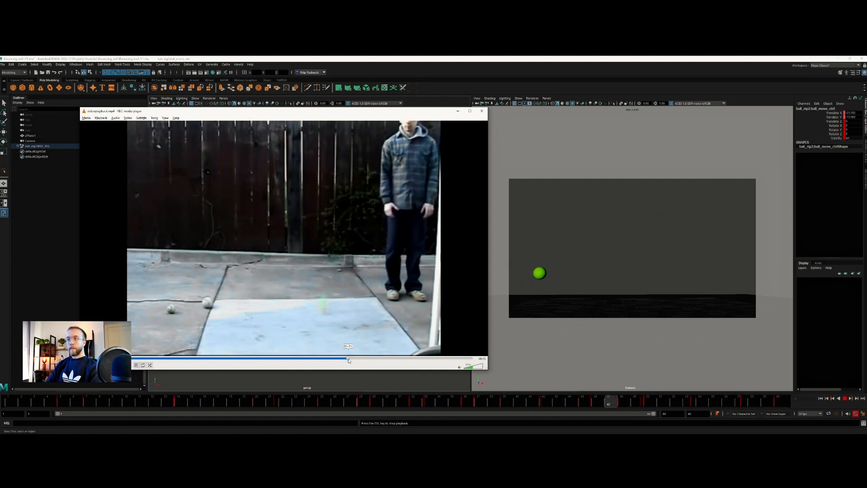
click(348, 359)
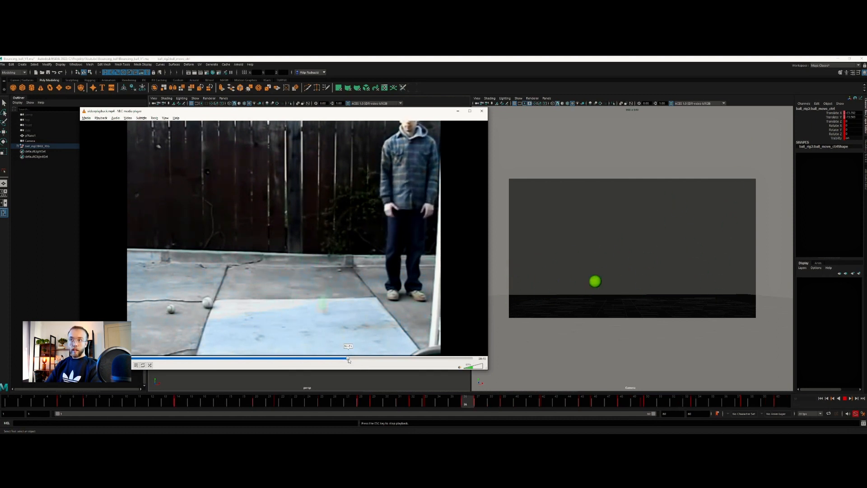
click(349, 359)
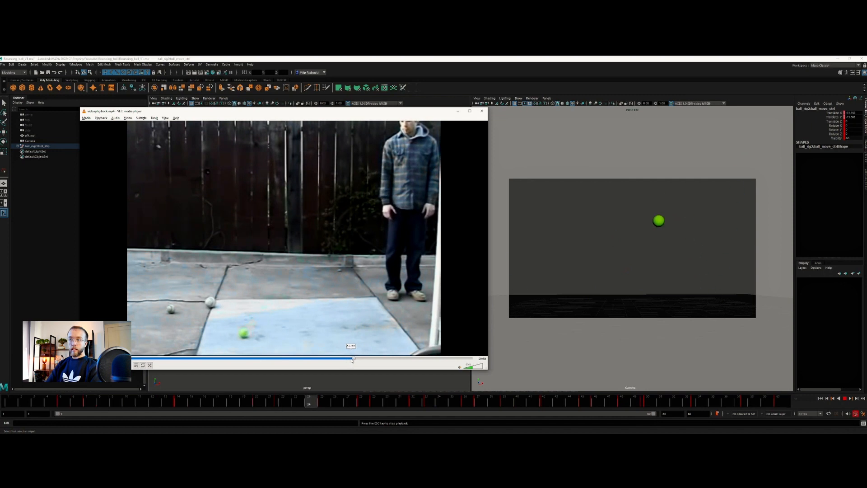
click(348, 359)
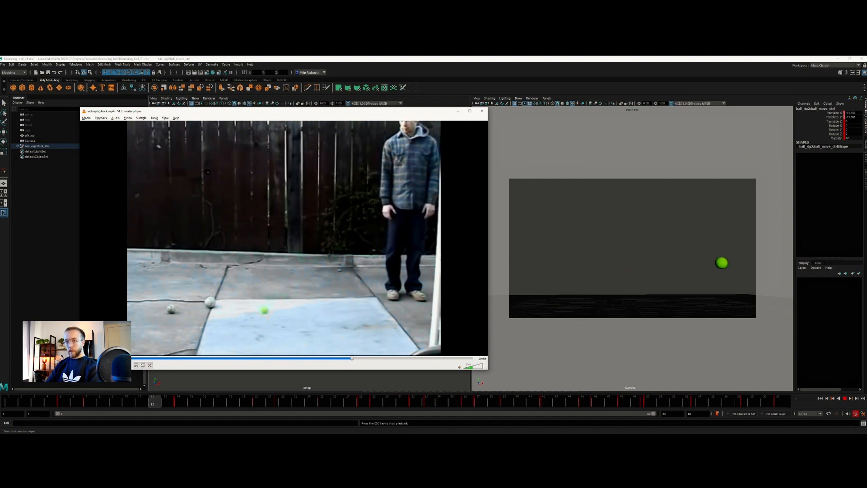
click(457, 111)
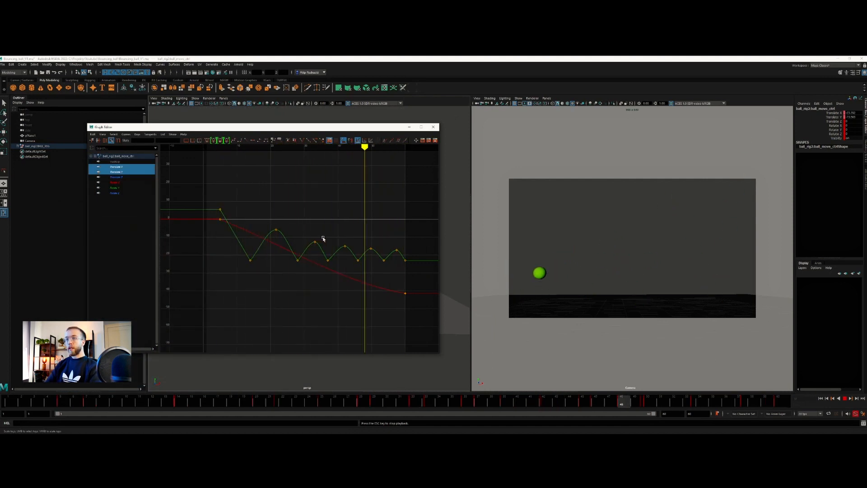
- Lower the Translate Y peaks of the last three bounces so each is smaller than the one before, and play back the result
drag(338, 238, 399, 254)
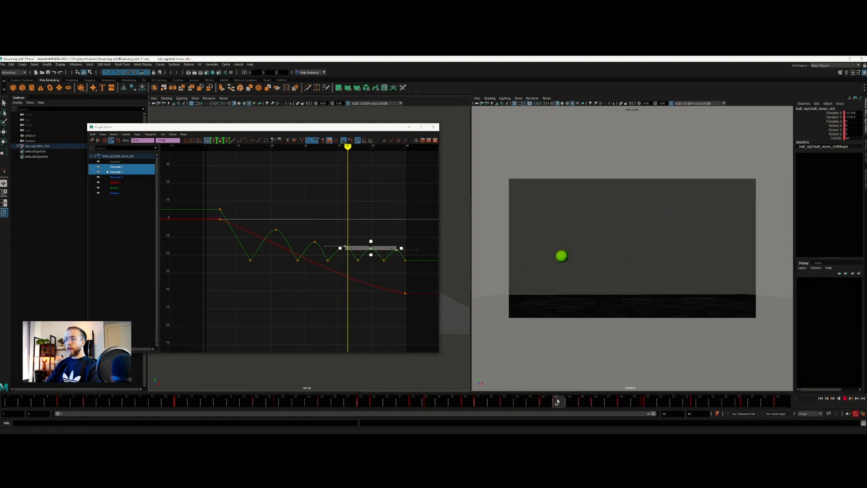
key(w)
shift+middle_drag(367, 242, 367, 250)
drag(401, 261, 404, 258)
key(ctrl+z)
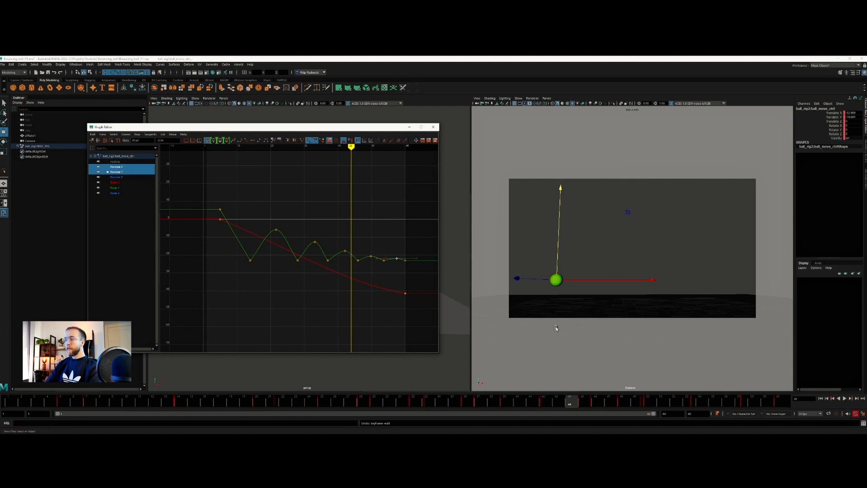
click(844, 398)
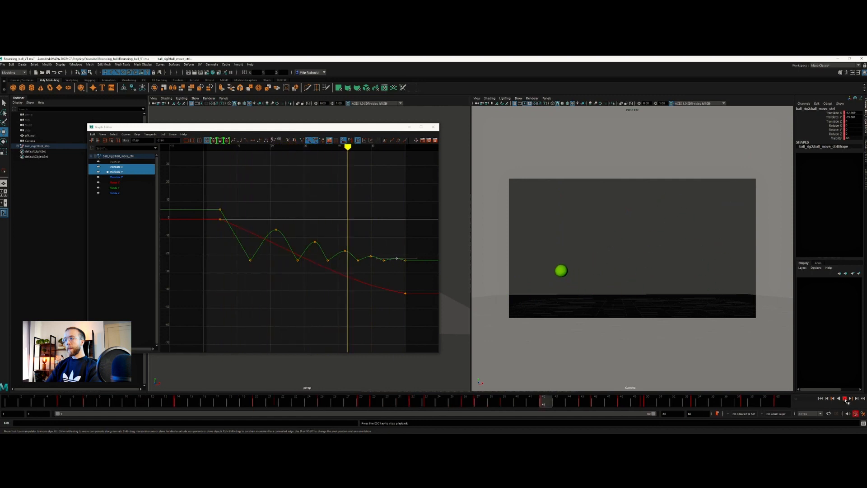
click(845, 398)
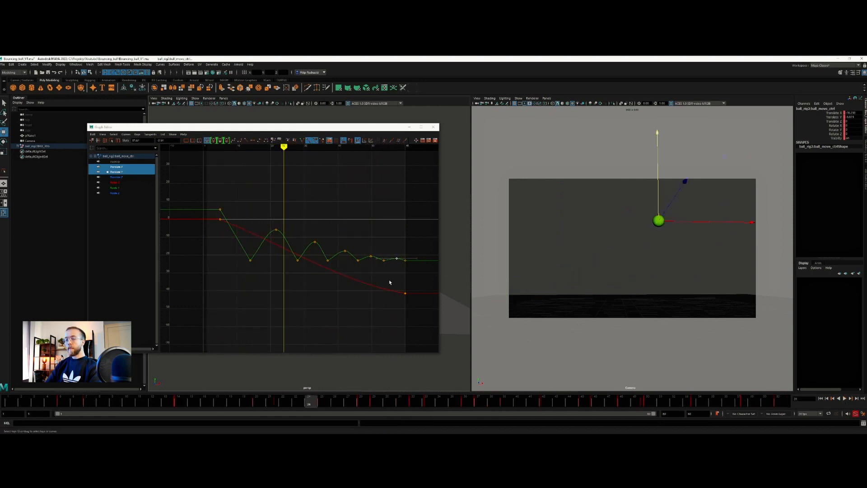
- Undo the latest lowering of the final peak and lower the last two Translate Y bounce peaks together
key(ctrl+z)
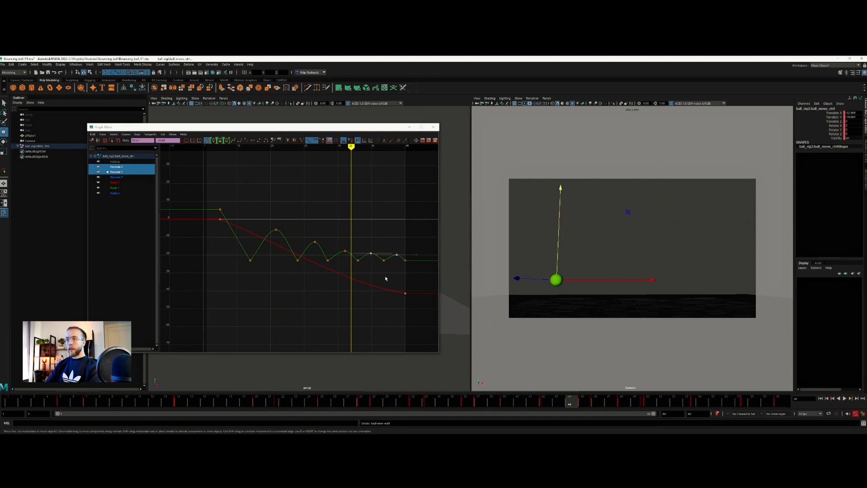
scroll(401, 295, up, 6)
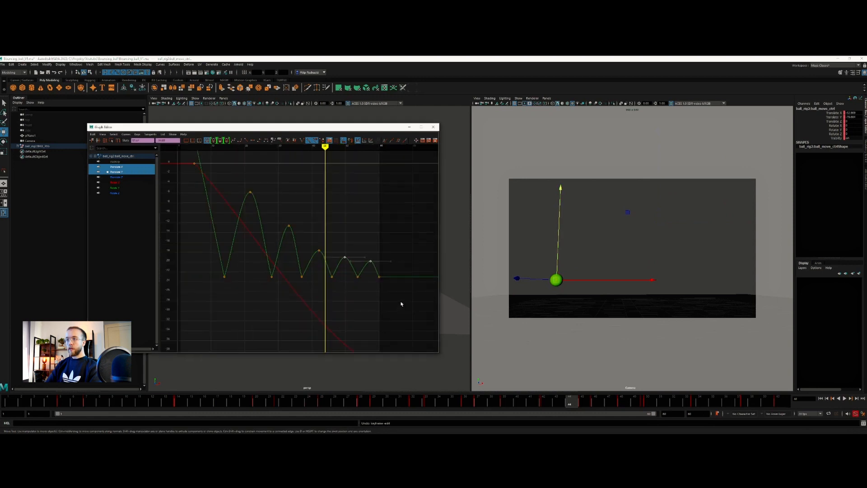
scroll(368, 262, down, 3)
drag(304, 193, 360, 275)
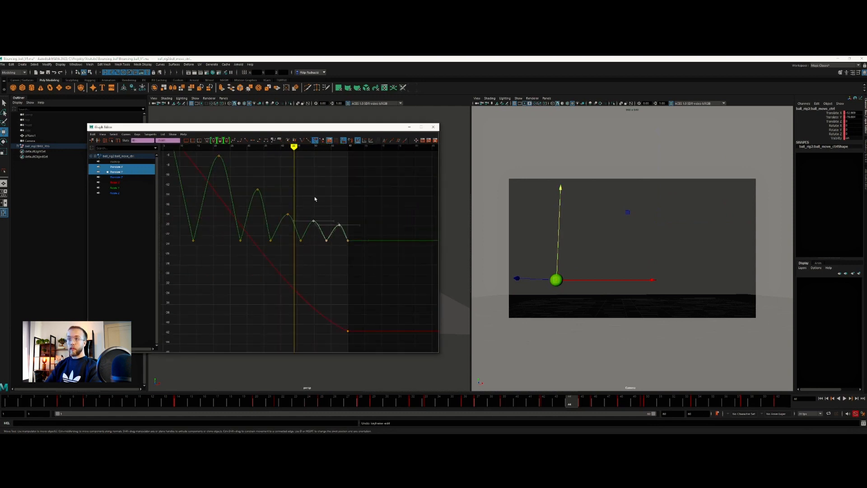
drag(355, 234, 354, 232)
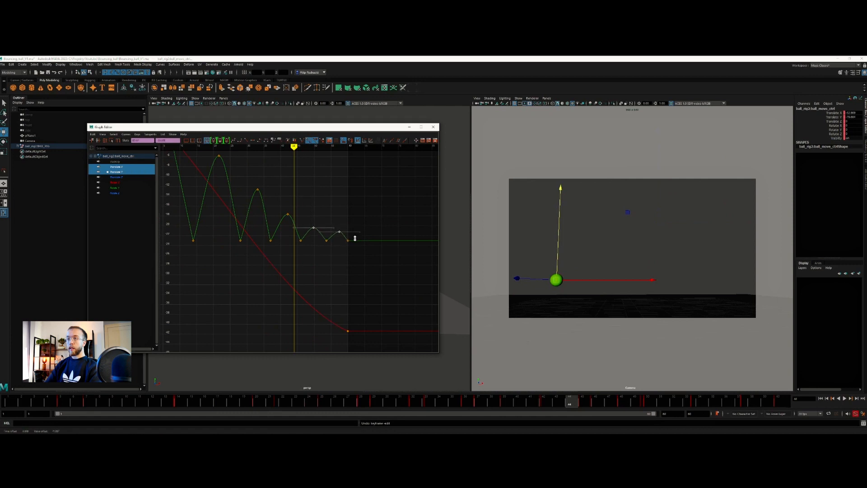
- Shift the keys of the last two Translate Y bounces earlier so the bouncing ends at about frame 57, and play back the animation
drag(316, 207, 363, 270)
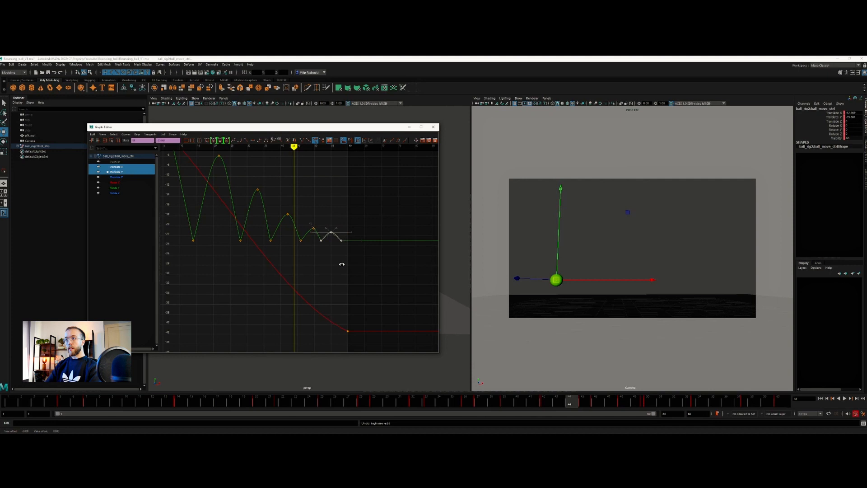
drag(333, 212, 353, 263)
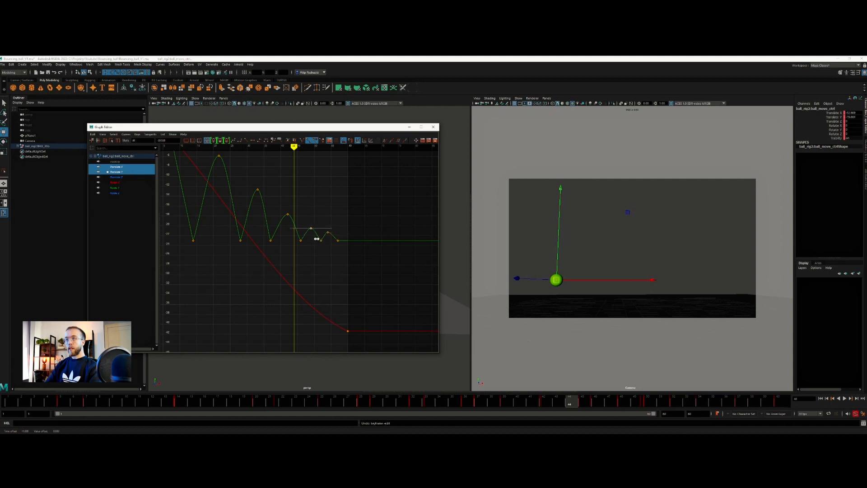
key(comma)
key(comma)
key(comma)
key(comma)
key(comma)
key(comma)
key(comma)
click(844, 399)
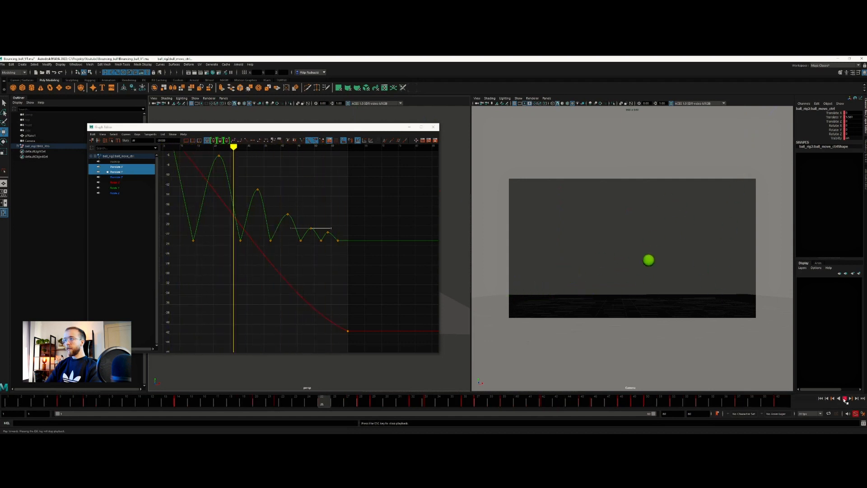
- Move the third Translate Y ground contact to about frame 39 and shift the peaks and contacts around it later to re-space the bounces
mouse_move(434, 397)
mouse_down()
mouse_move(594, 398)
mouse_move(283, 396)
mouse_move(491, 398)
mouse_move(477, 398)
mouse_up()
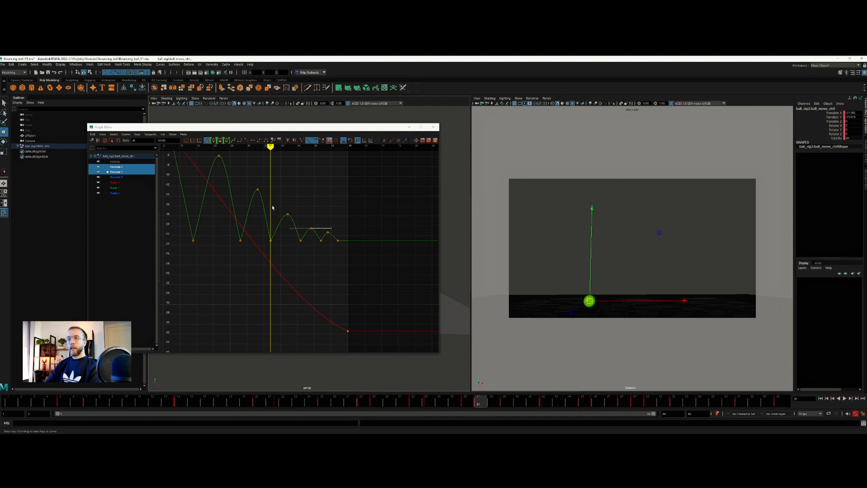
drag(265, 230, 278, 251)
middle_drag(278, 251, 282, 251)
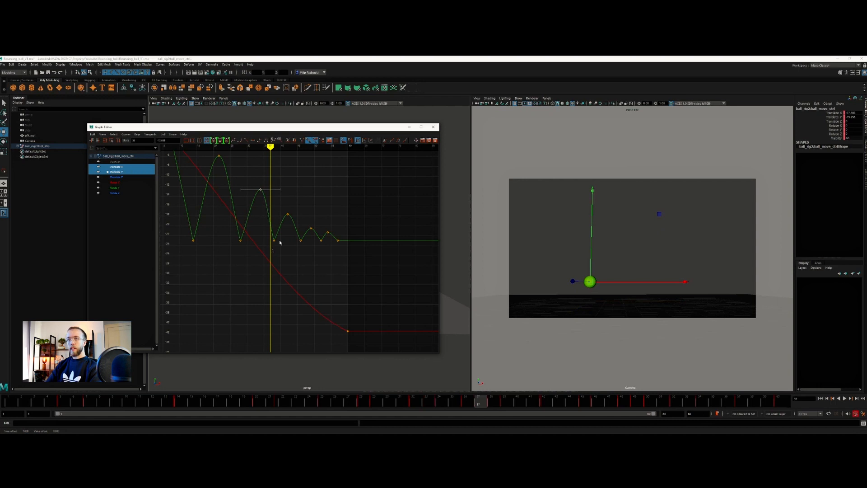
drag(279, 243, 360, 206)
middle_drag(311, 257, 314, 255)
click(330, 224)
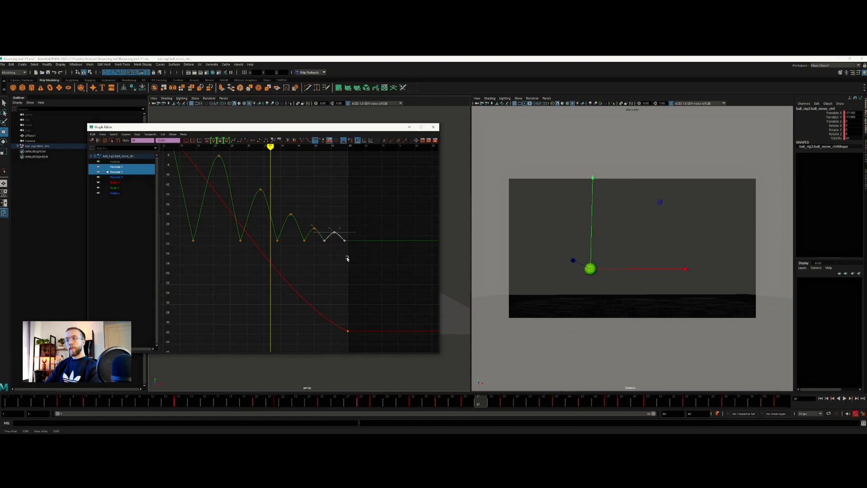
- Play the animation from the start and compare its bounce timing with the reference video in VLC
drag(240, 402, 8, 402)
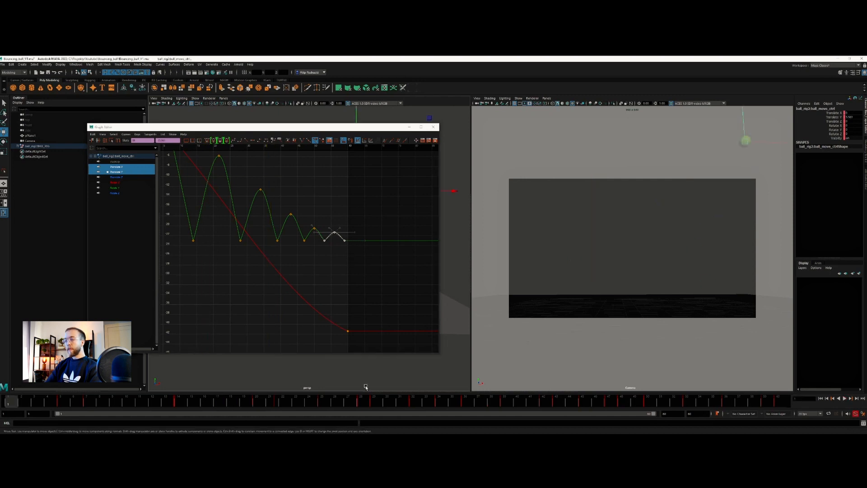
click(844, 399)
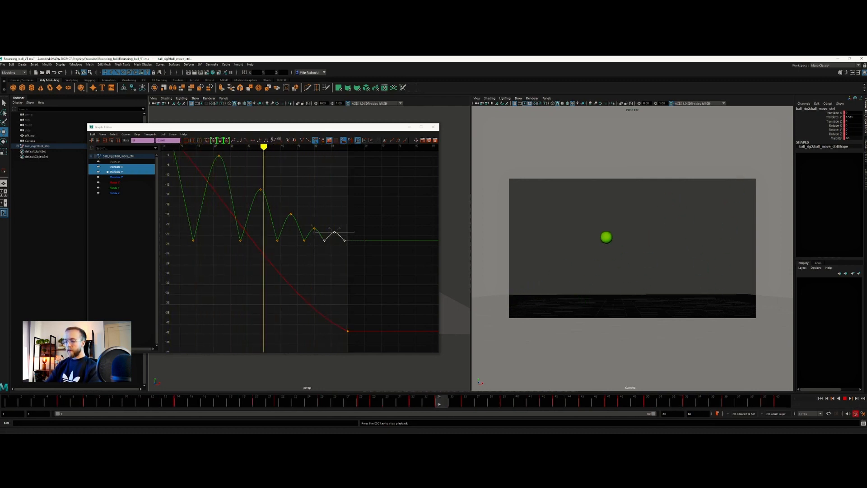
key(alt+Tab)
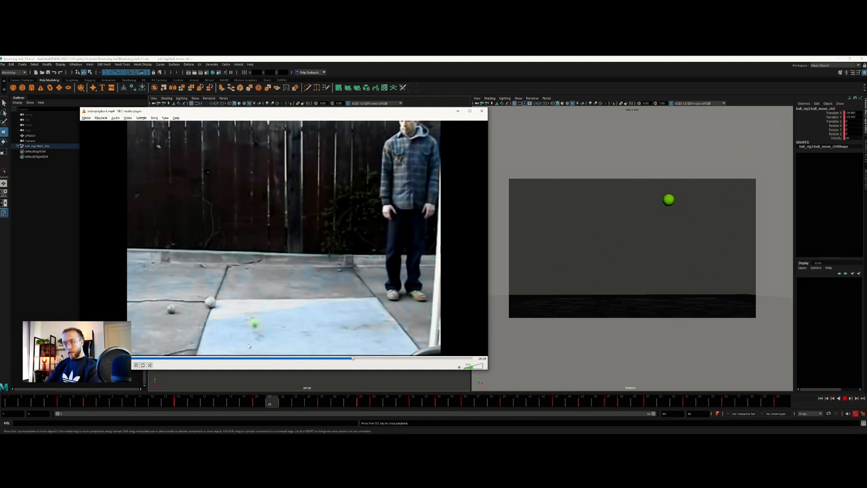
click(333, 358)
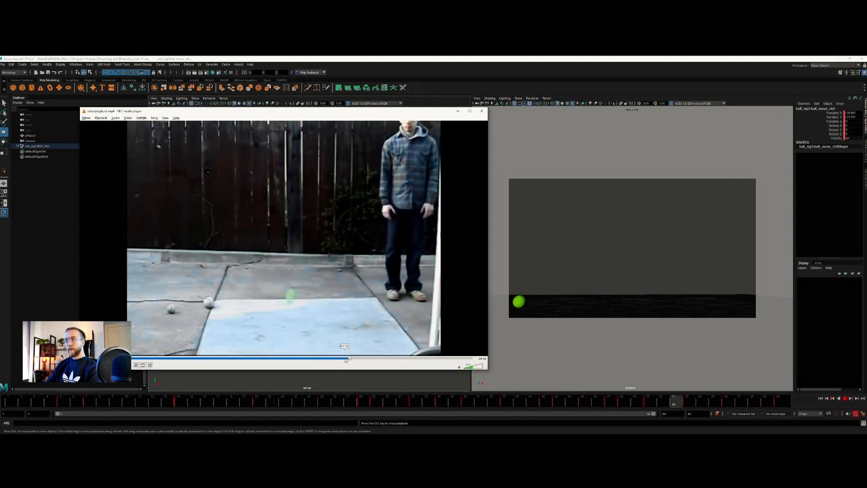
click(345, 359)
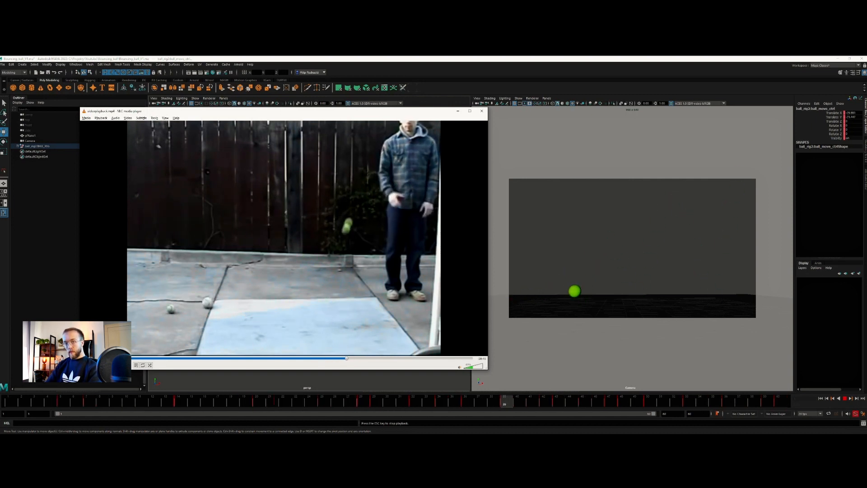
click(482, 111)
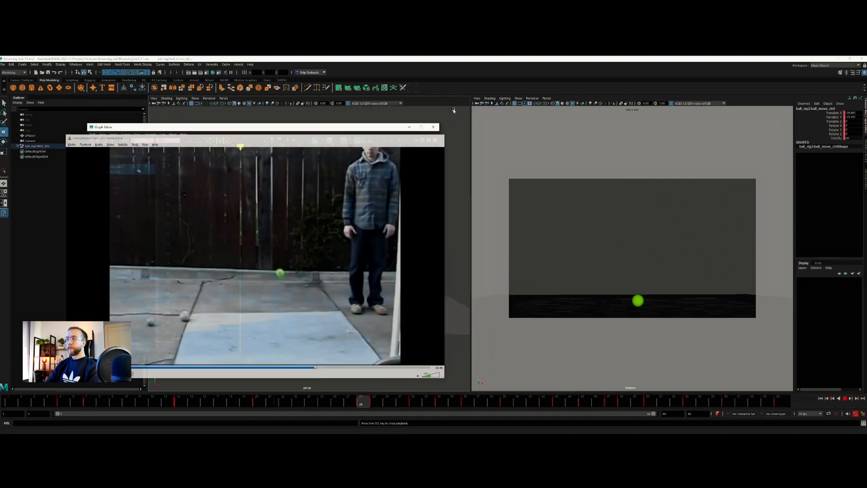
click(845, 398)
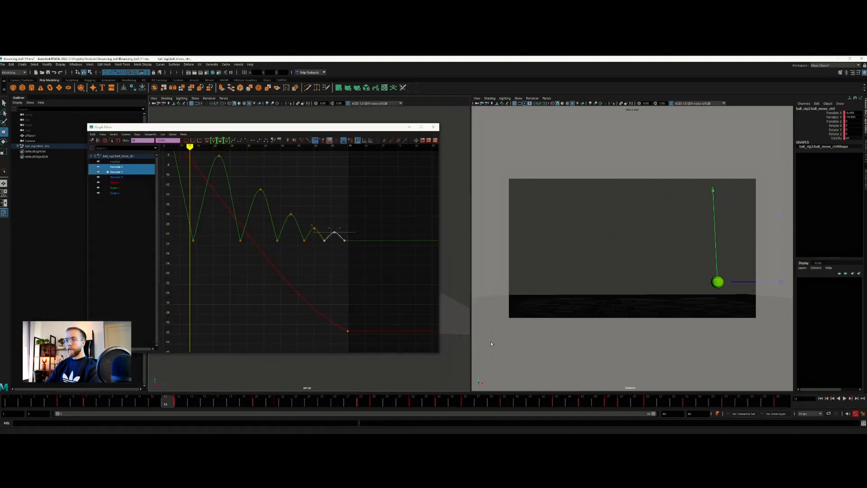
- Compress the last two Translate Y bounces in time to end at about frame 55, lower the final peak, and play back the result
drag(311, 202, 350, 256)
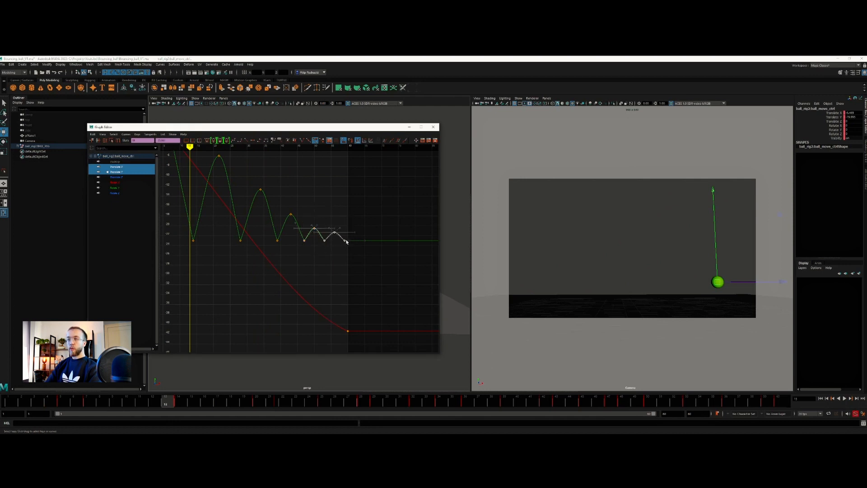
click(112, 141)
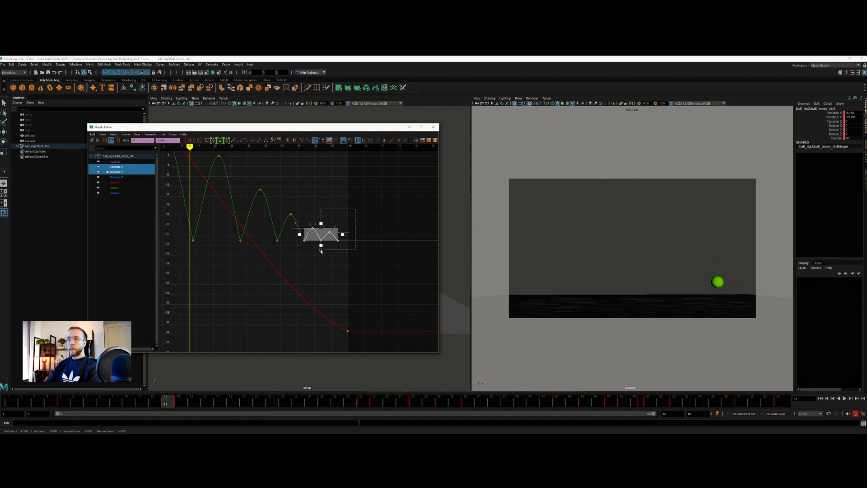
click(341, 236)
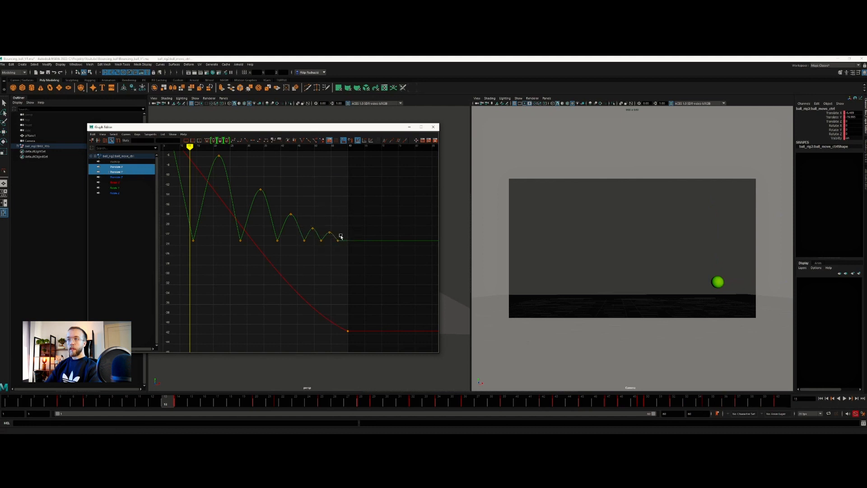
drag(317, 259, 332, 236)
key(w)
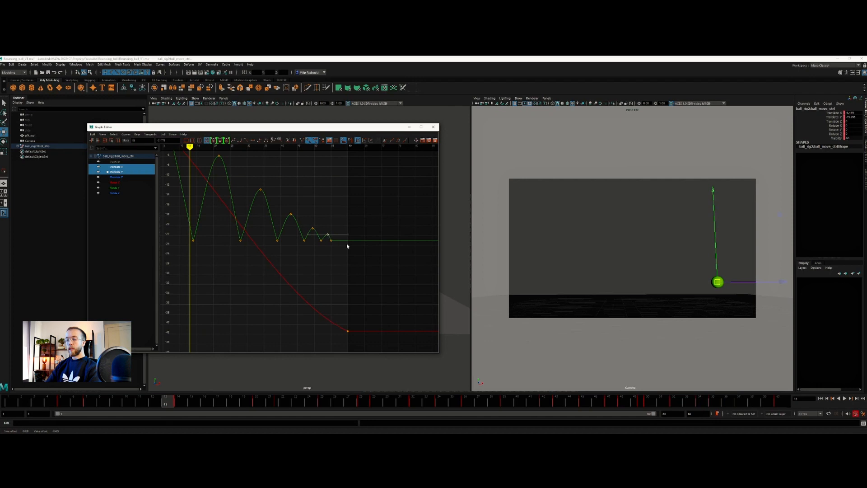
click(844, 399)
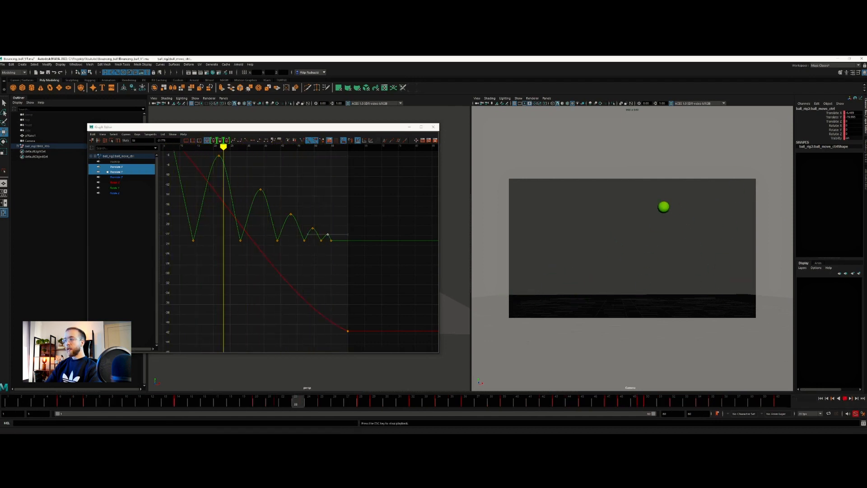
click(844, 399)
- Move the last Translate Y ground-contact key to about frame 56 and play back the animation
drag(623, 405, 728, 400)
click(333, 240)
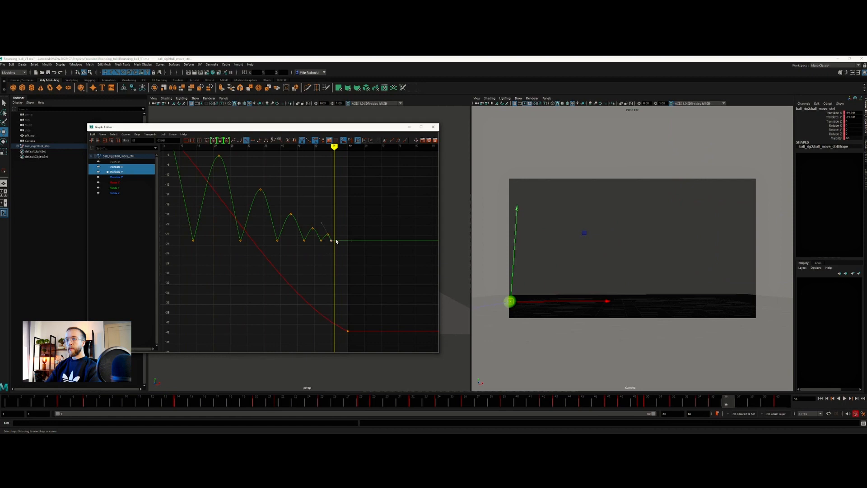
click(844, 398)
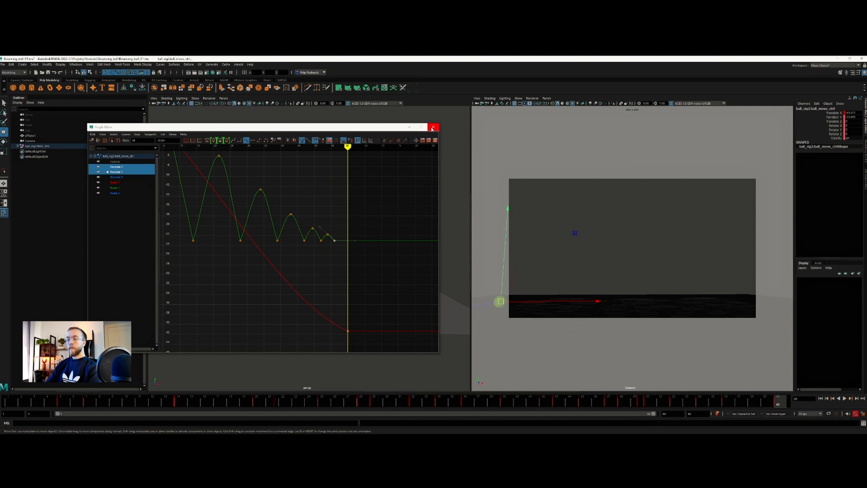
- Close the Graph Editor, shift the green ball's placement control, and delete the control's key at about frame 12
click(432, 128)
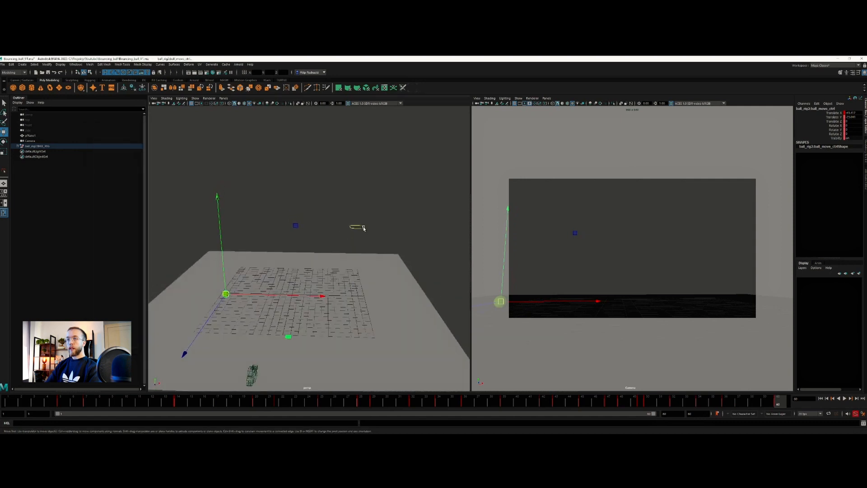
click(362, 227)
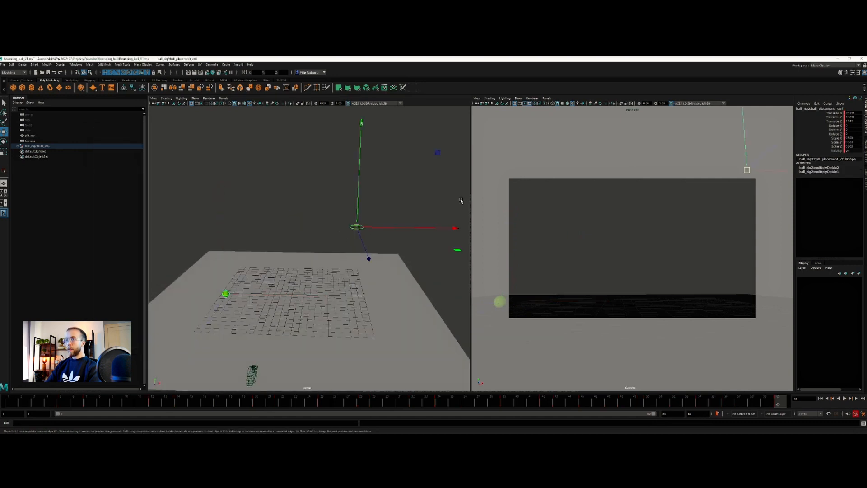
drag(420, 228, 415, 229)
drag(358, 240, 396, 227)
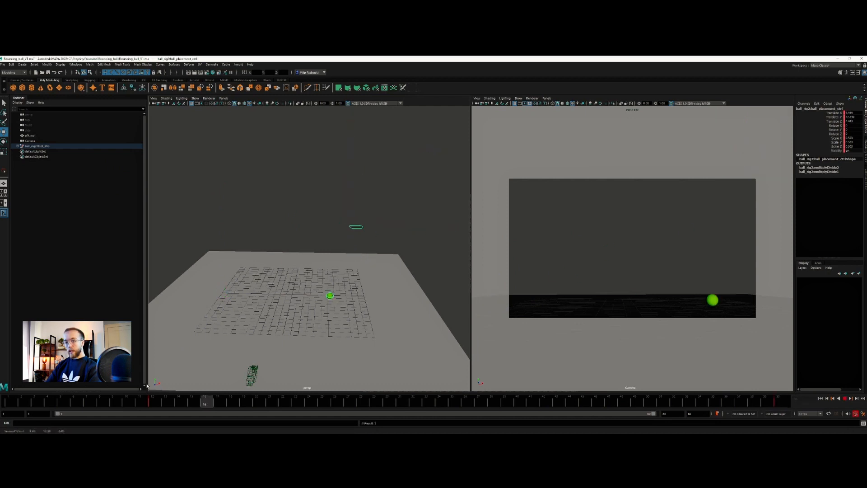
right_click(155, 401)
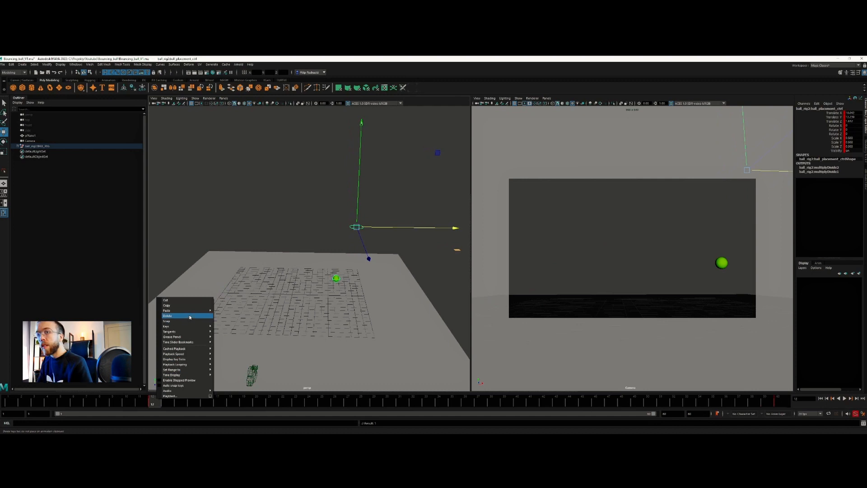
click(179, 315)
- Reposition the green ball's placement control along X and Z at frame 60 and play back the result
click(759, 399)
drag(759, 400, 777, 400)
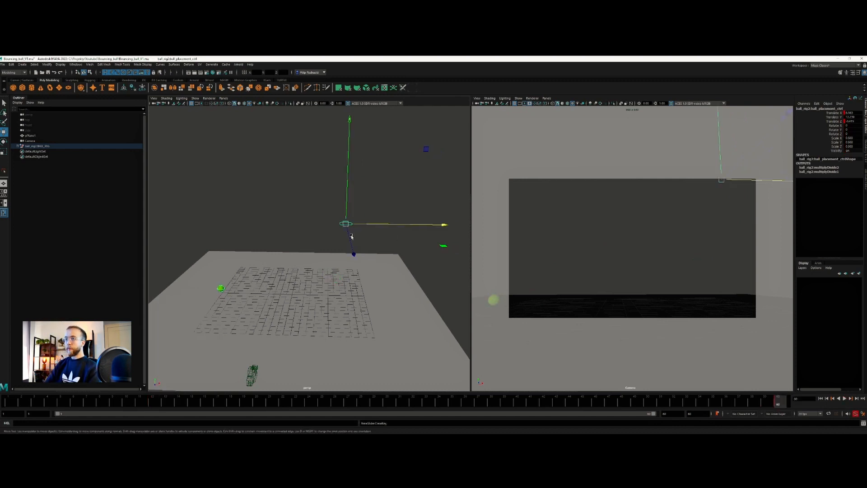
drag(350, 242, 350, 238)
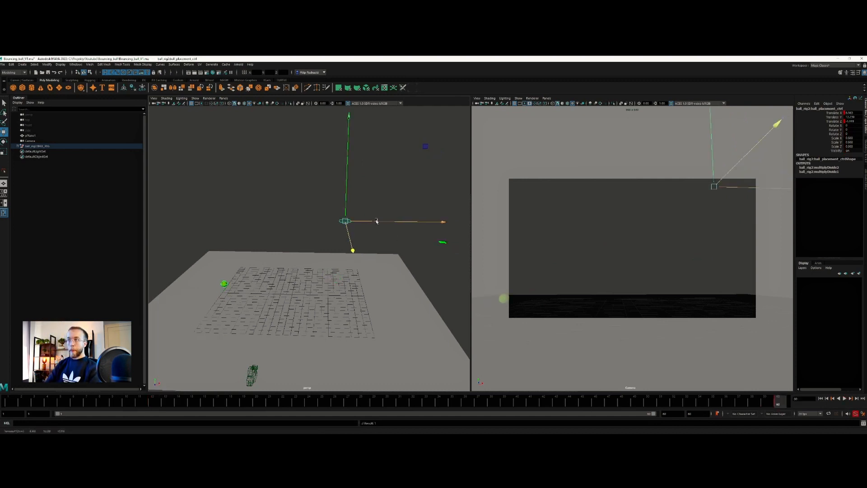
click(844, 399)
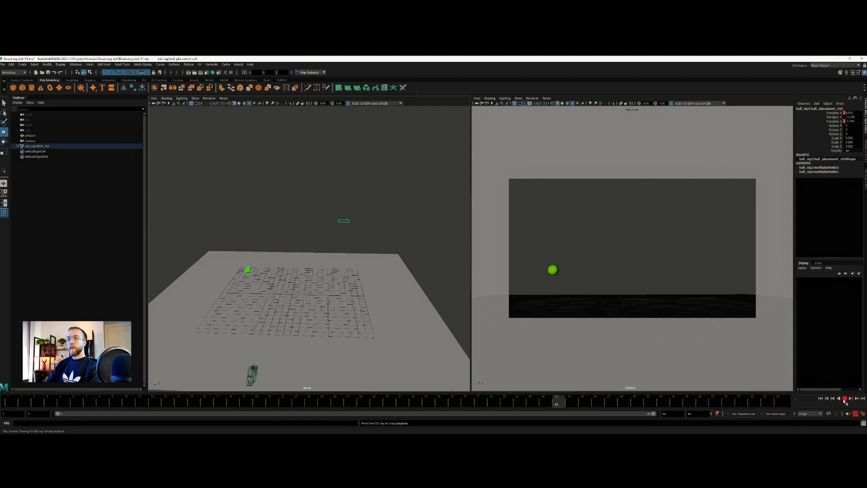
click(844, 399)
- Load the other ball rigs through the Reference Editor and play the scene with all three balls
click(5, 66)
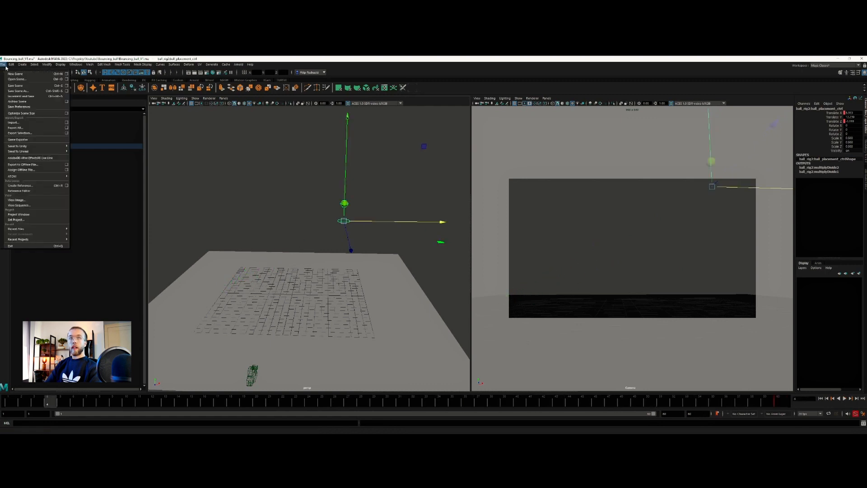
click(19, 190)
click(384, 131)
click(844, 399)
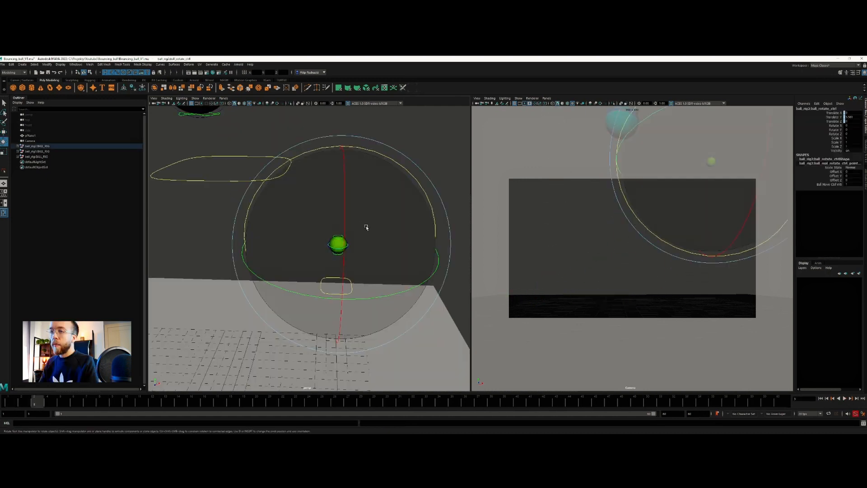
- Key the green ball's rotate control at the start of the animation and rotate it about Z at frame 60
alt+right_drag(365, 227, 237, 350)
alt+drag(237, 350, 235, 340)
drag(38, 400, 9, 400)
scroll(307, 270, down, 3)
alt+drag(308, 270, 308, 272)
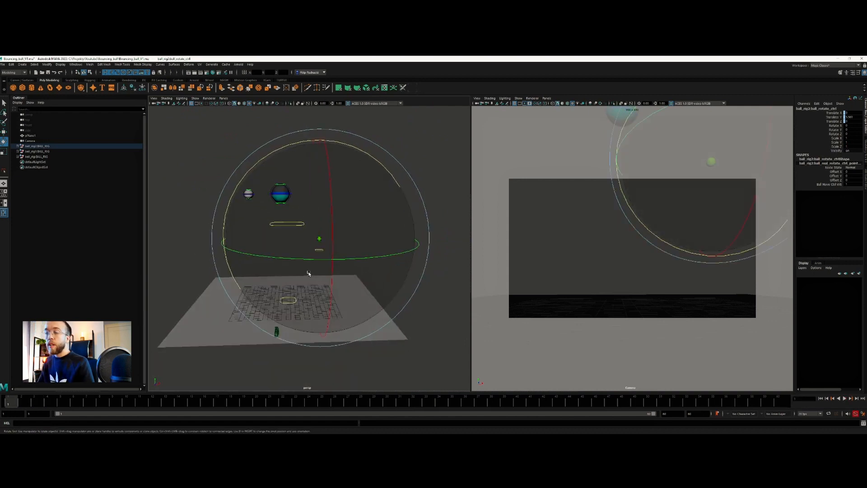
scroll(307, 274, up, 3)
alt+middle_drag(306, 278, 326, 251)
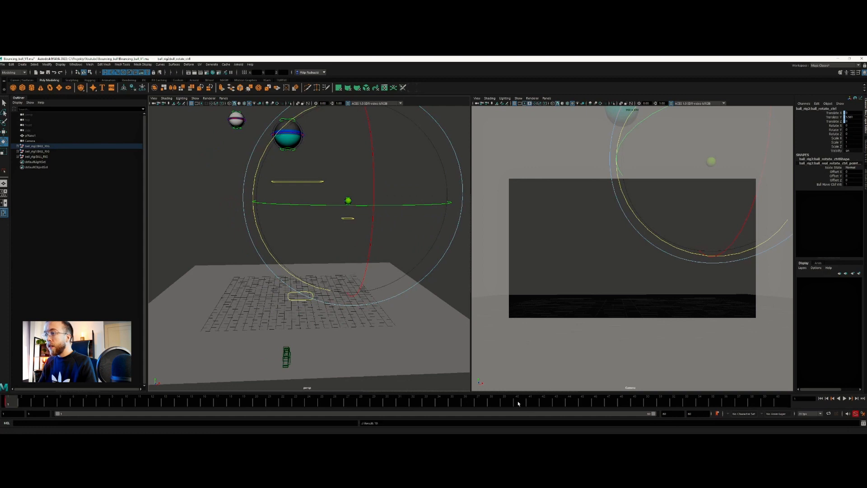
key(s)
drag(271, 401, 830, 394)
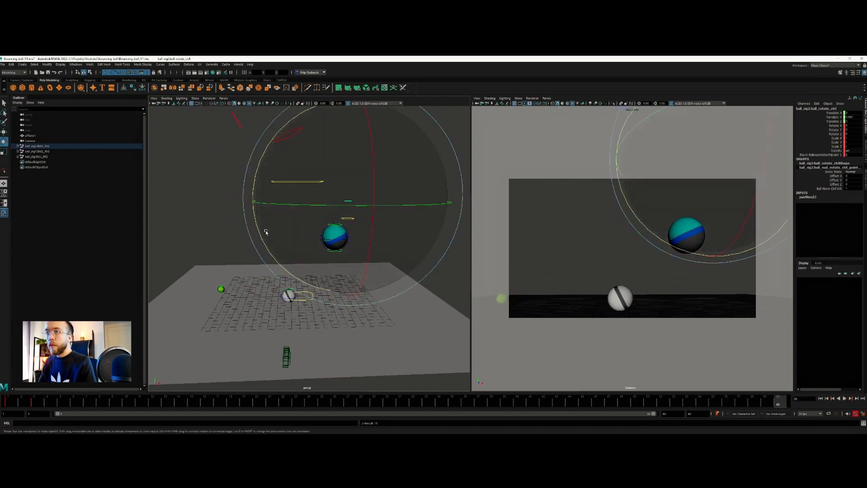
drag(258, 232, 258, 161)
- Turn on wireframe-on-shaded display in the perspective and camera views to make the green ball's spin readable
scroll(229, 263, up, 5)
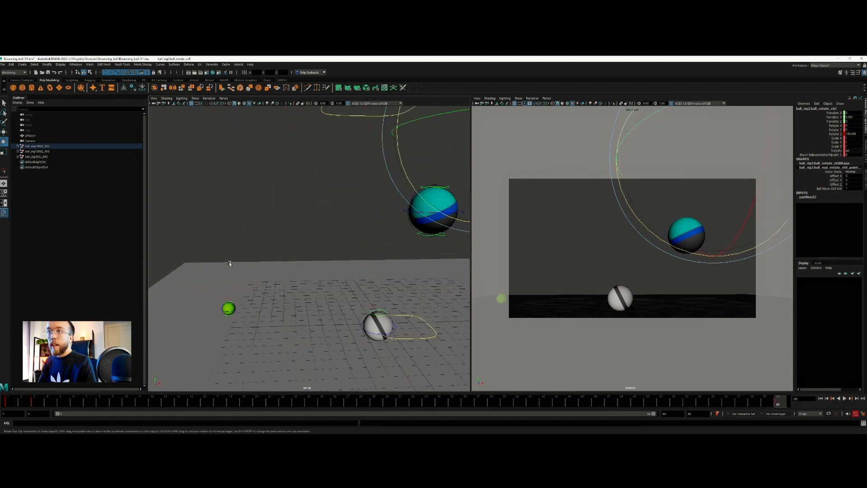
alt+middle_drag(245, 311, 305, 260)
scroll(305, 260, up, 6)
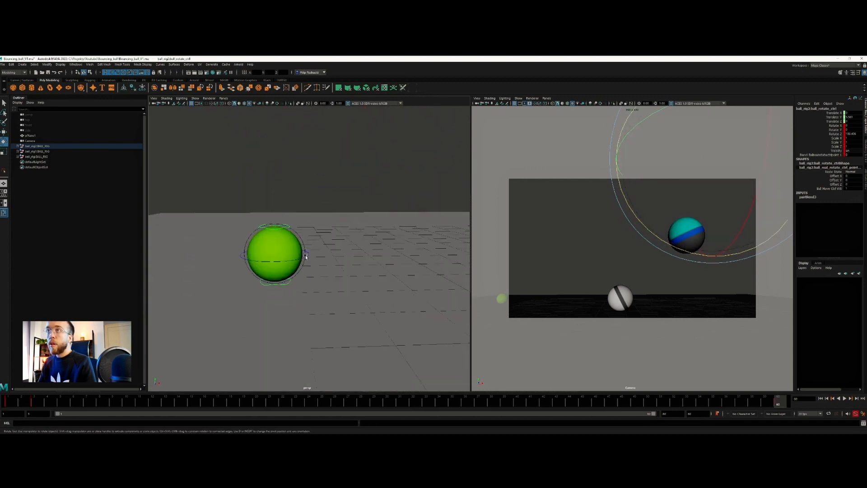
click(245, 104)
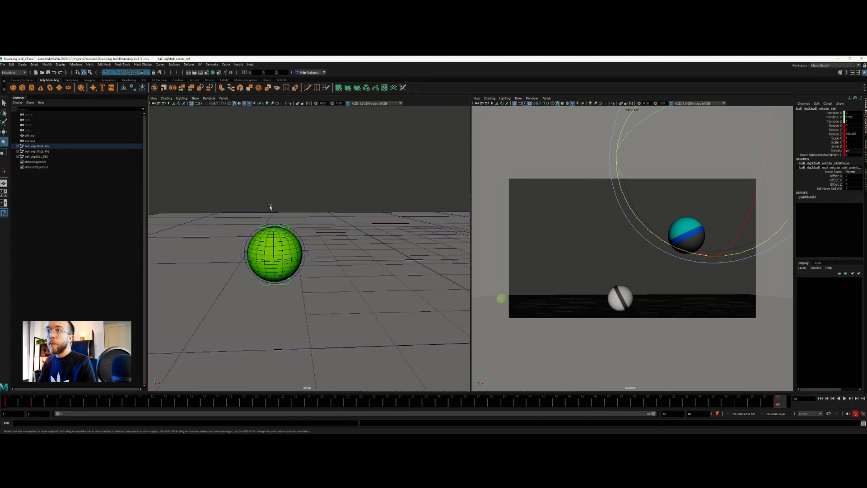
scroll(334, 258, down, 6)
scroll(332, 273, down, 5)
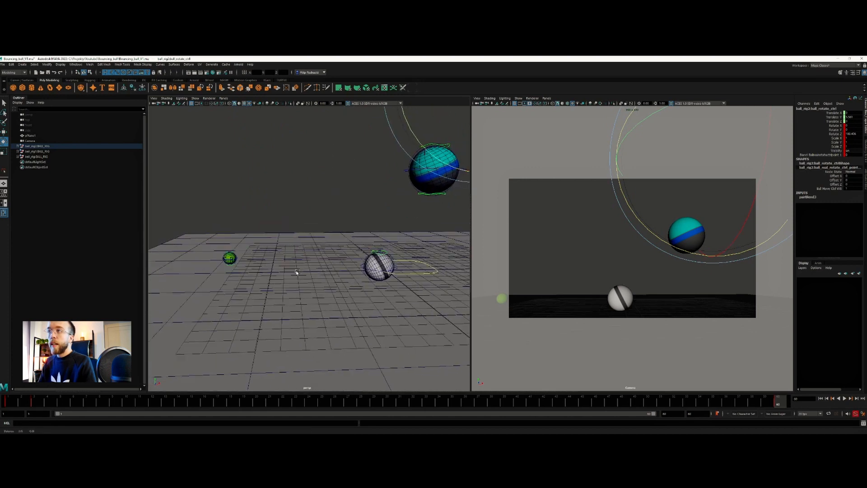
drag(354, 399, 115, 398)
click(567, 104)
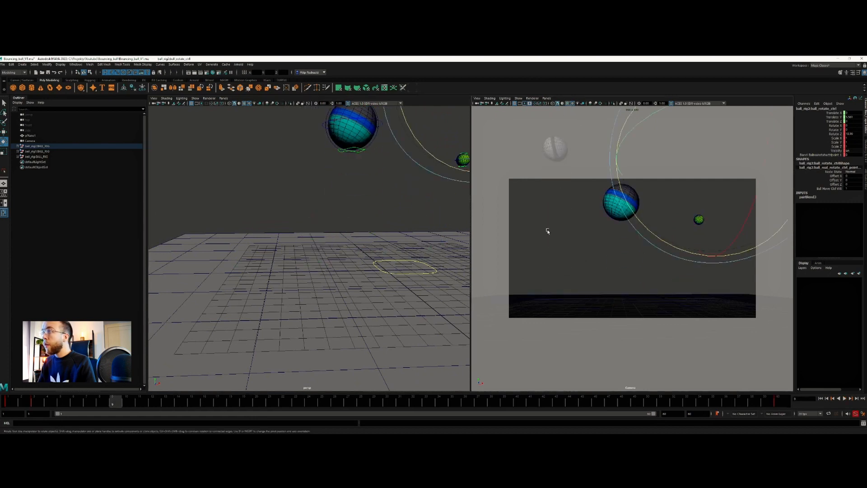
- Rotate the green ball's rotate control further about Z at frame 60
drag(71, 399, 777, 399)
drag(409, 127, 528, 141)
drag(410, 127, 569, 201)
- Shift the green ball's placement control slightly along X at frame 60 and play back all three balls
scroll(338, 197, down, 8)
key(w)
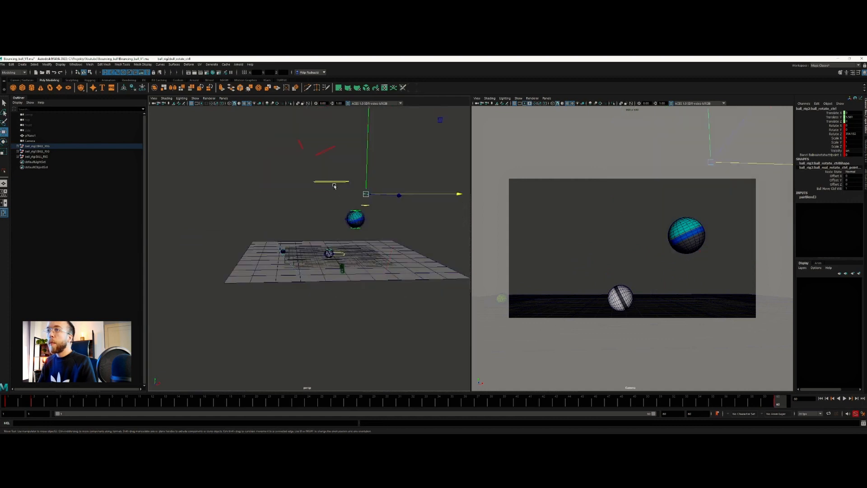
alt+drag(335, 186, 364, 211)
scroll(389, 199, up, 6)
alt+middle_drag(389, 200, 331, 236)
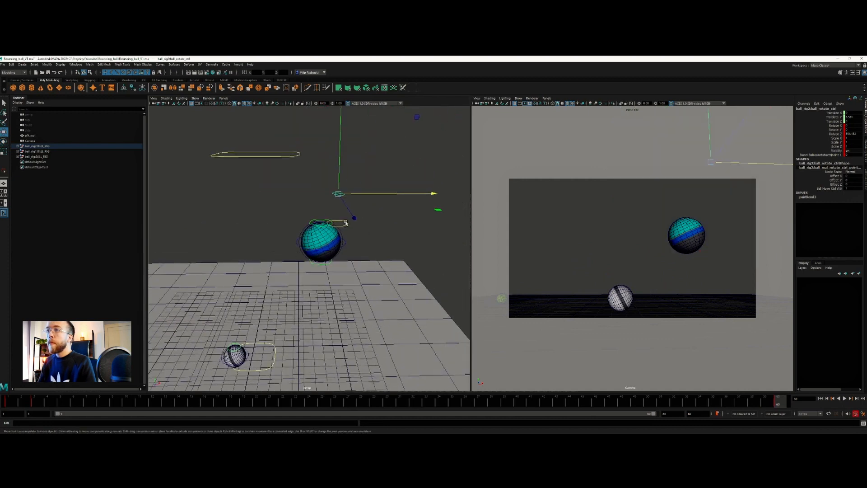
click(346, 223)
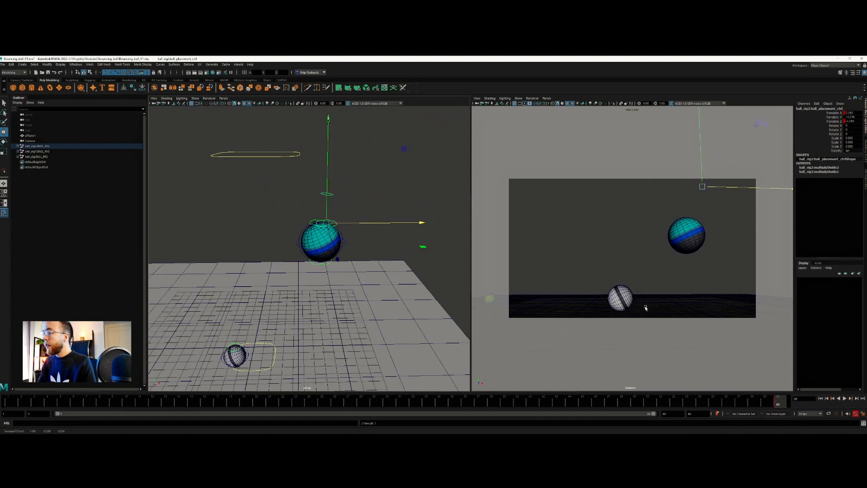
key(alt+v)
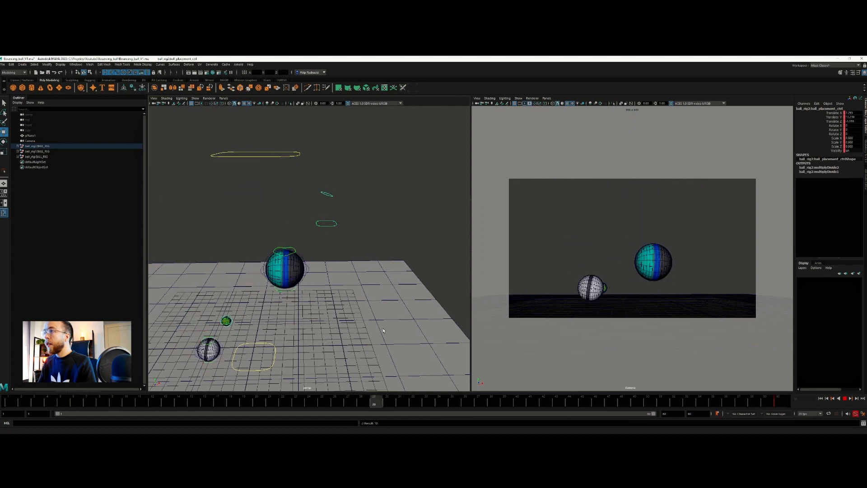
click(846, 399)
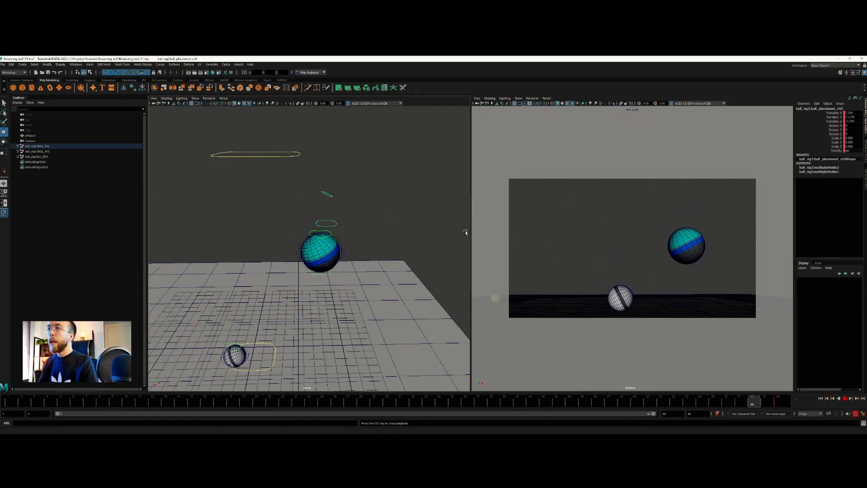
click(847, 399)
- Turn off wireframe-on-shaded in the camera view, enable ambient occlusion, and scrub between frames 46 and 52 to check the green ball's floor contact
click(577, 131)
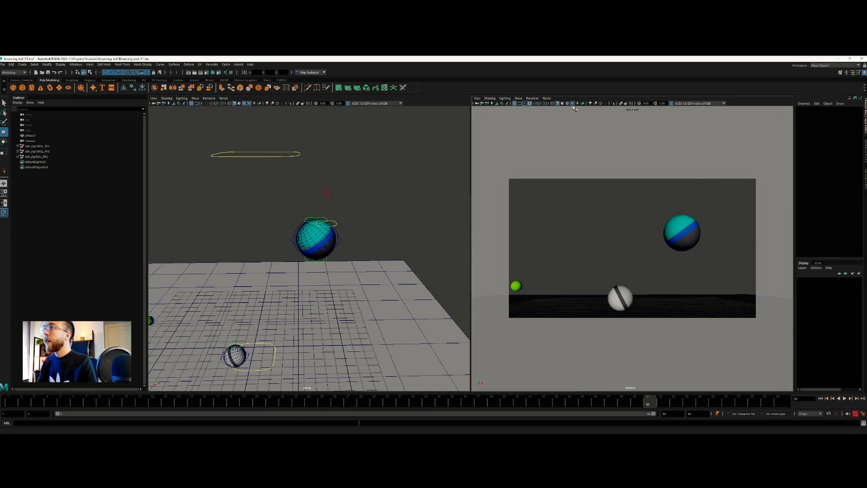
click(591, 104)
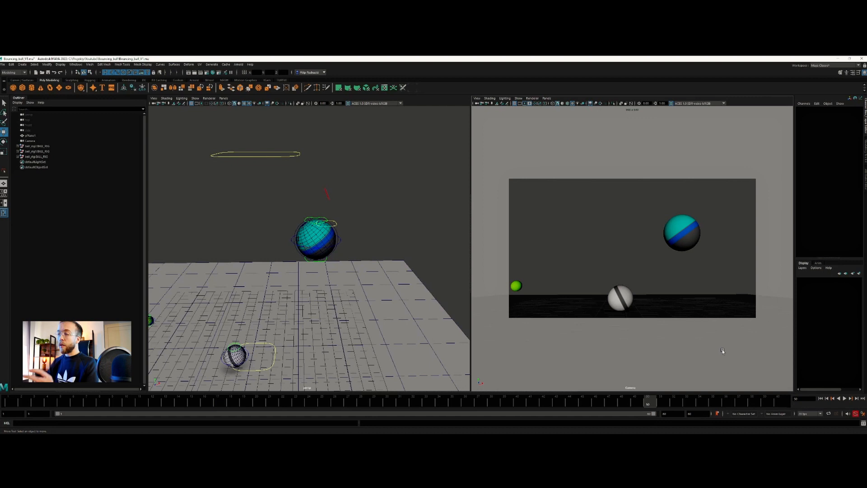
drag(634, 401, 602, 391)
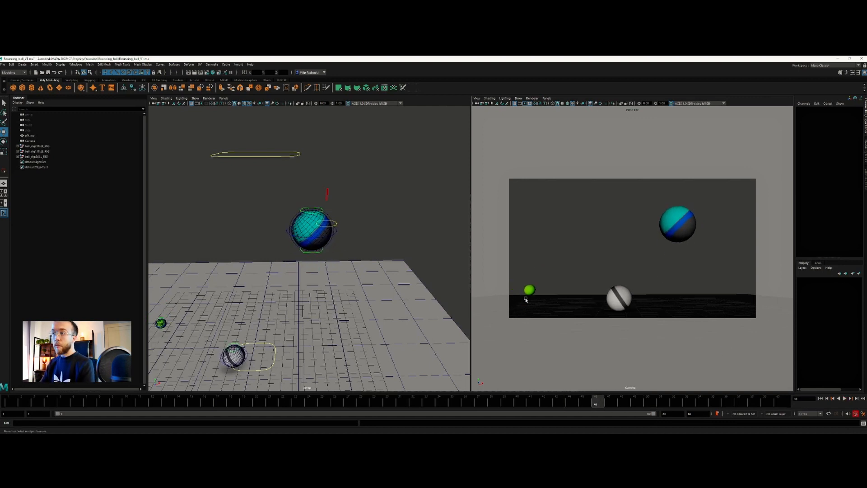
drag(607, 404, 678, 388)
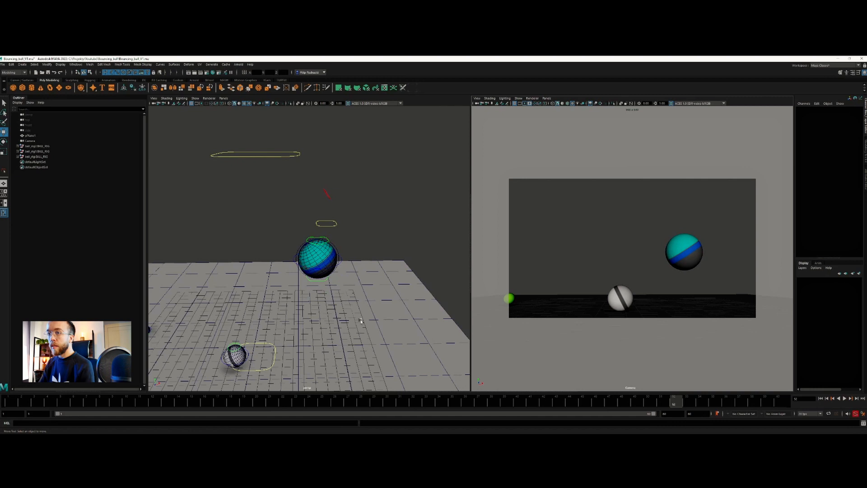
- Frame the green ball at floor level at frame 52, select its move control, and open its curves in the Graph Editor
alt+middle_drag(202, 343, 402, 304)
alt+drag(353, 340, 352, 305)
alt+middle_drag(372, 301, 367, 296)
alt+drag(368, 296, 379, 317)
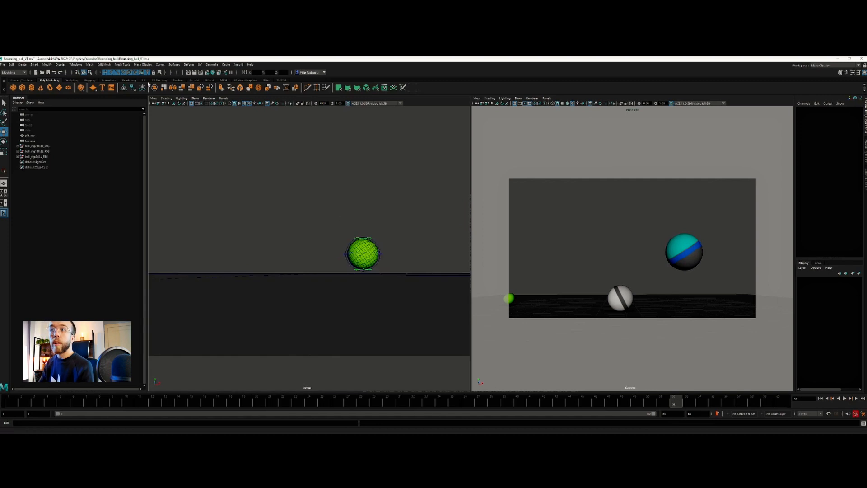
click(383, 254)
click(76, 64)
mouse_move(97, 89)
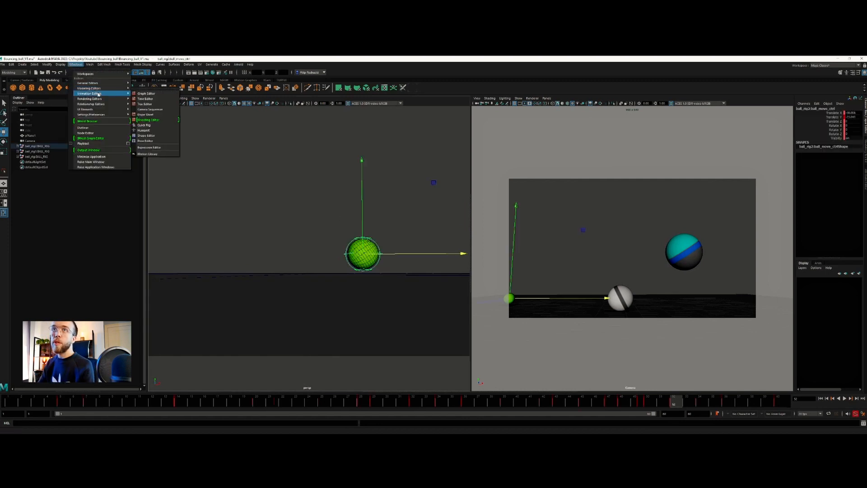
click(149, 93)
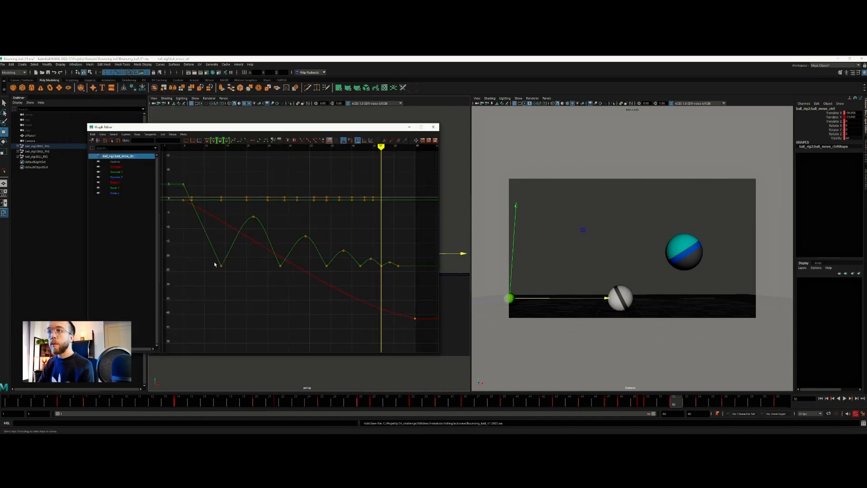
- Isolate the Translate Y curve, select its ground-contact keys, and lower them slightly so the green ball touches the floor
drag(229, 266, 335, 265)
click(219, 284)
click(129, 172)
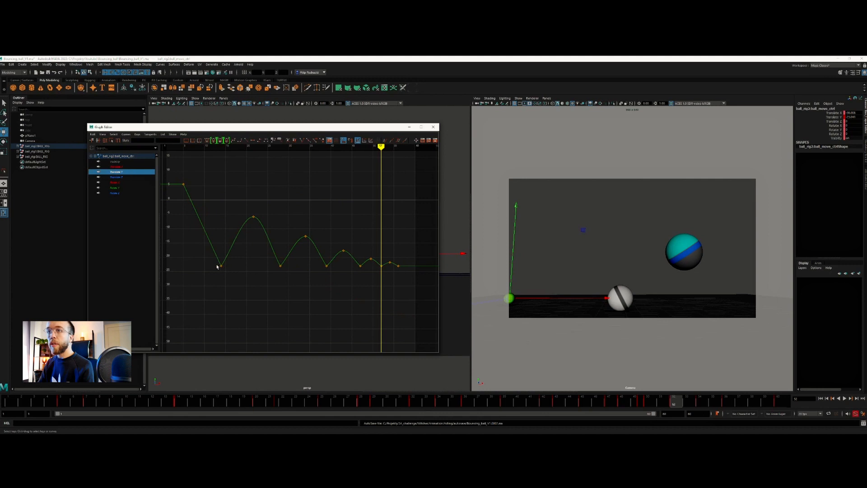
drag(441, 302, 438, 301)
scroll(332, 263, up, 6)
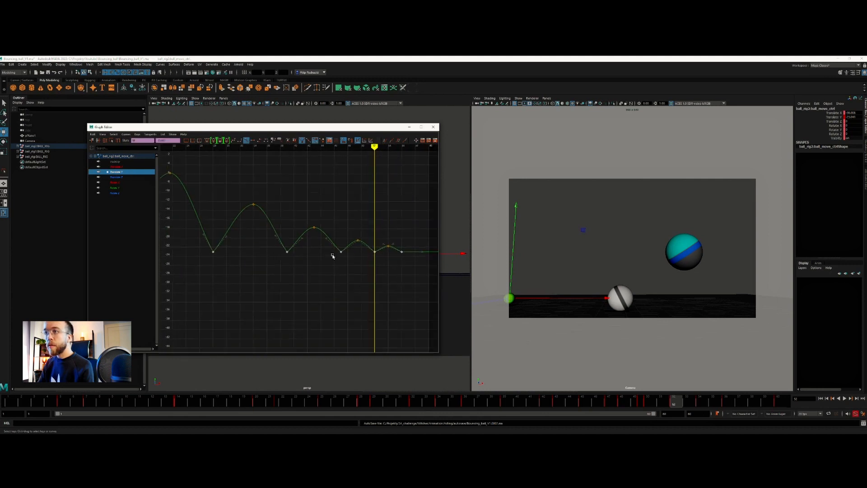
alt+middle_drag(380, 245, 268, 227)
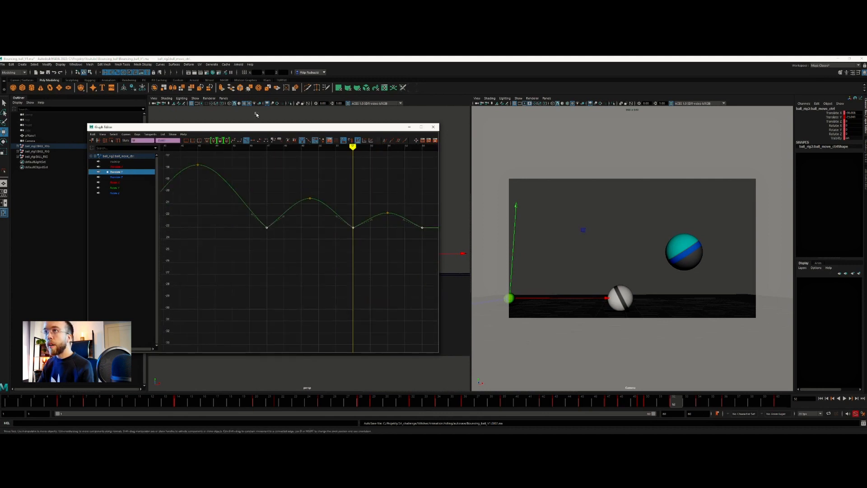
drag(302, 127, 649, 123)
shift+middle_drag(711, 224, 710, 228)
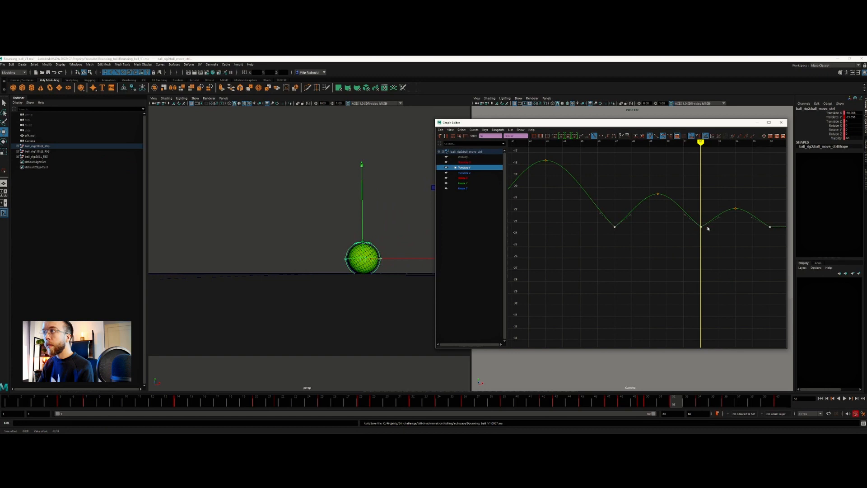
- Move the Graph Editor clear of the camera view and look over the green ball's whole Translate Y curve
drag(684, 126, 255, 126)
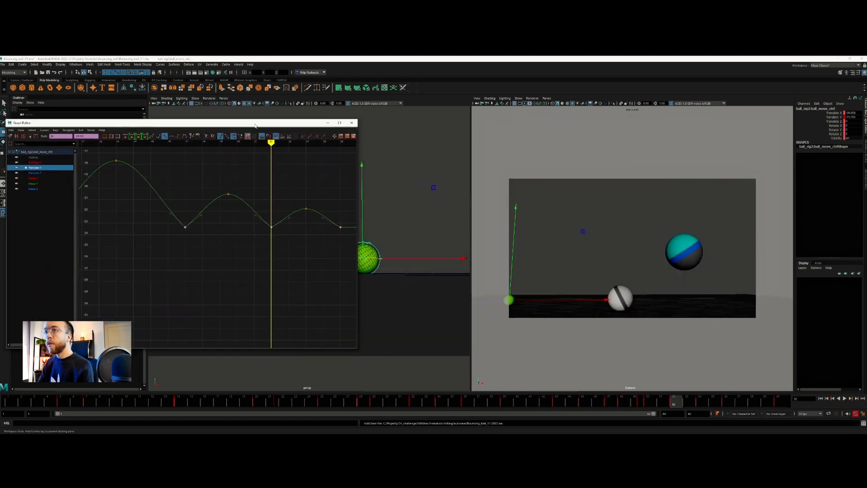
click(283, 249)
drag(284, 249, 263, 218)
drag(362, 235, 362, 235)
key(ctrl+z)
scroll(313, 240, down, 5)
alt+middle_drag(98, 235, 172, 249)
scroll(136, 246, down, 4)
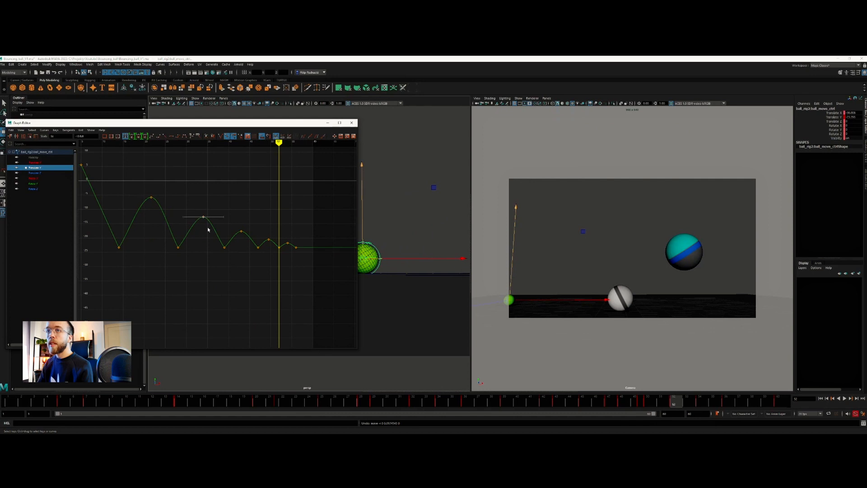
middle_drag(212, 232, 211, 234)
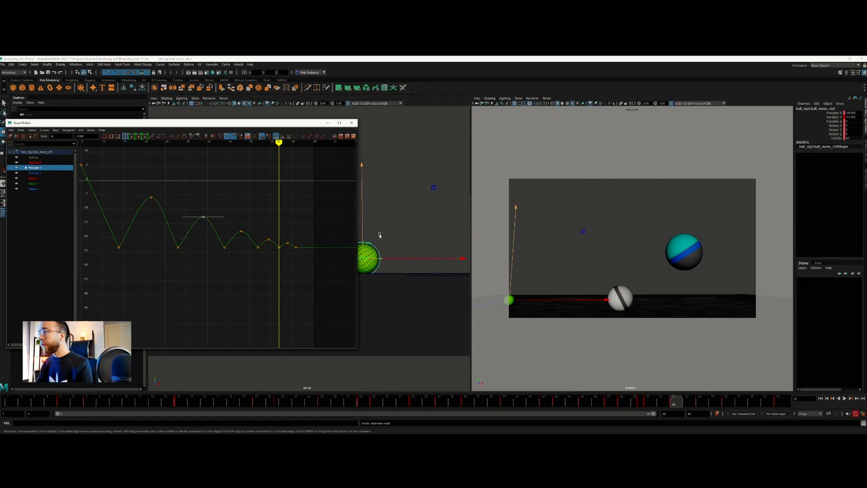
- Select the white ball's move control, isolate its Translate Y curve, and examine the ground-contact keys up close
scroll(421, 266, down, 5)
alt+drag(421, 267, 414, 269)
alt+middle_drag(414, 269, 388, 262)
alt+middle_drag(444, 306, 408, 284)
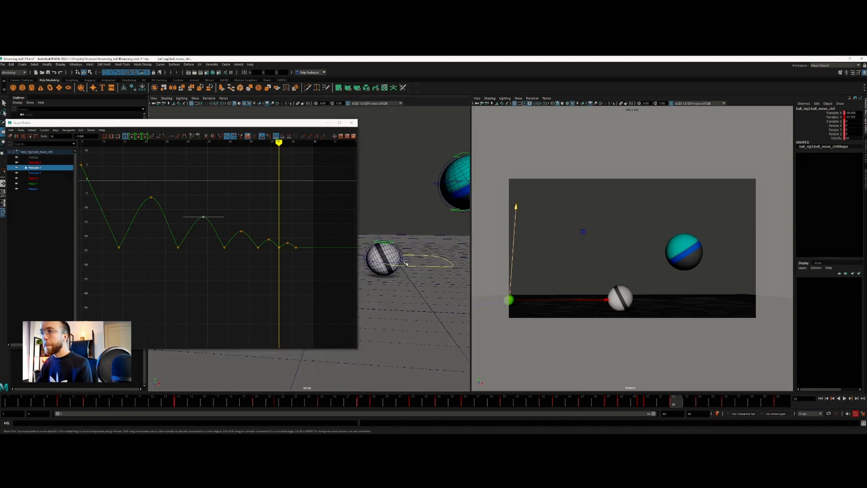
click(405, 262)
click(43, 167)
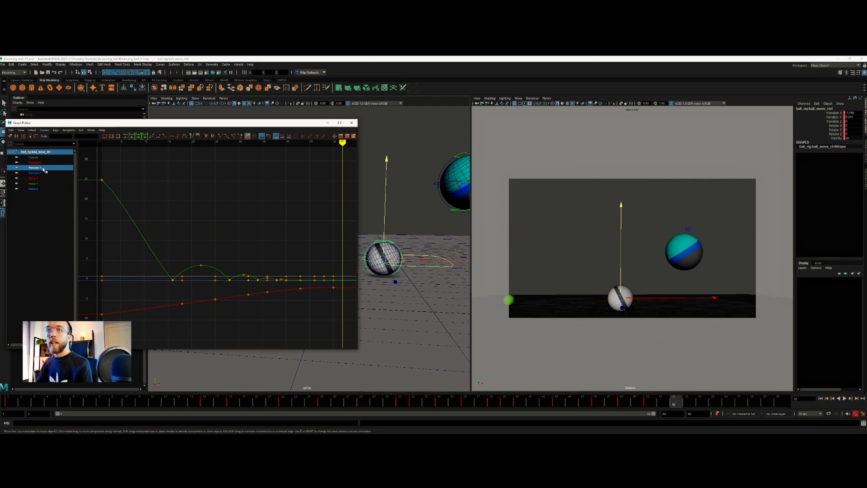
ctrl+alt+drag(173, 310, 285, 323)
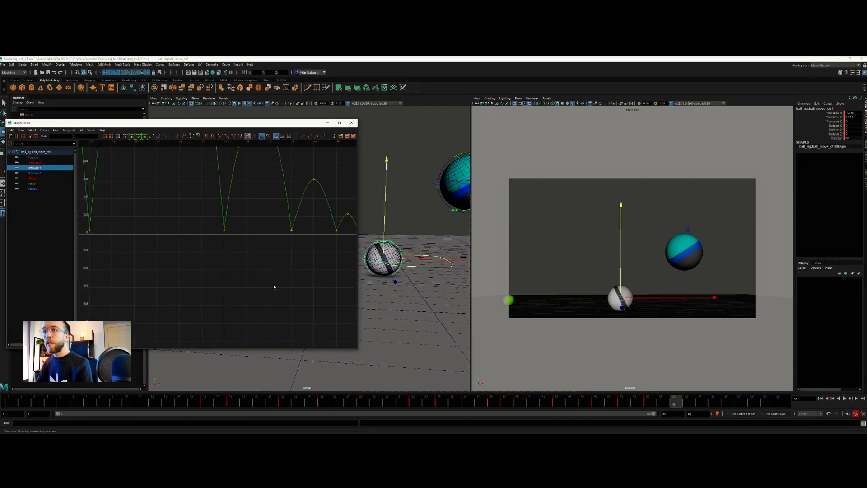
scroll(219, 243, down, 3)
drag(126, 235, 306, 257)
alt+middle_drag(177, 255, 245, 269)
scroll(184, 271, up, 4)
alt+middle_drag(184, 271, 247, 274)
- Select the teal ball's move control, check its floor contact at frame 54, and close the Graph Editor
alt+drag(426, 301, 411, 301)
scroll(410, 299, up, 2)
alt+middle_drag(410, 299, 339, 301)
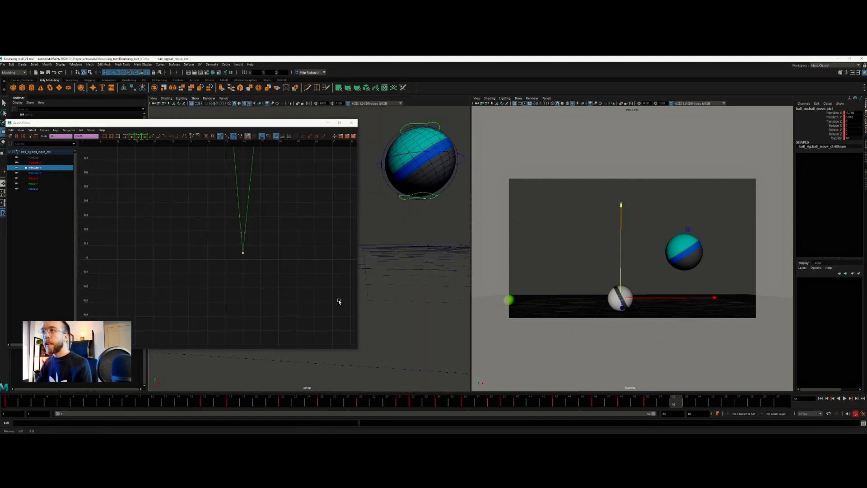
click(373, 165)
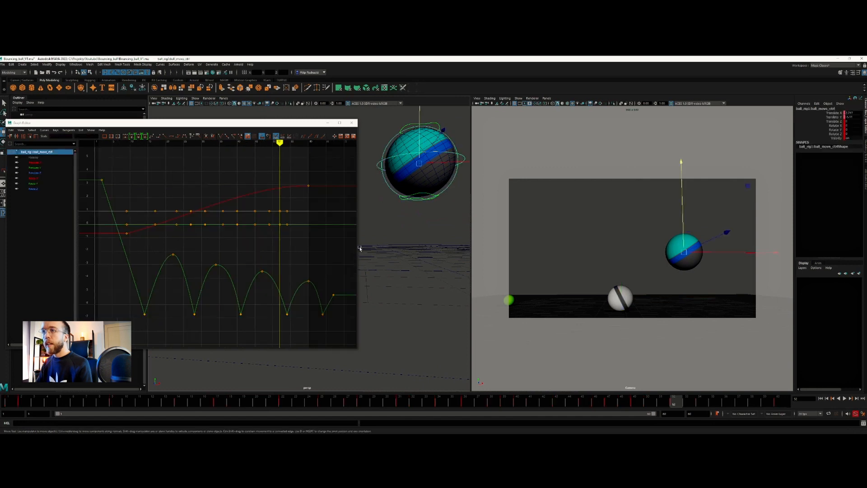
click(700, 401)
key(w)
scroll(397, 301, up, 10)
mouse_move(402, 281)
alt+middle_down()
mouse_move(381, 292)
mouse_move(389, 279)
alt+middle_up()
alt+drag(389, 279, 419, 244)
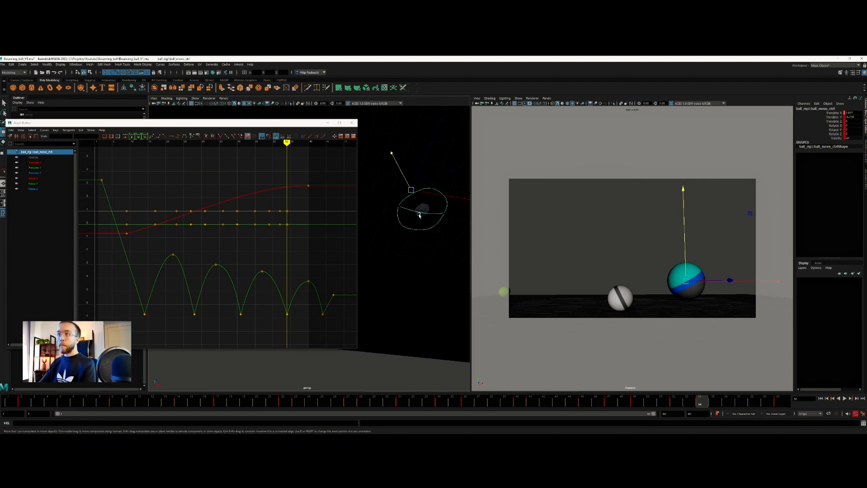
click(351, 123)
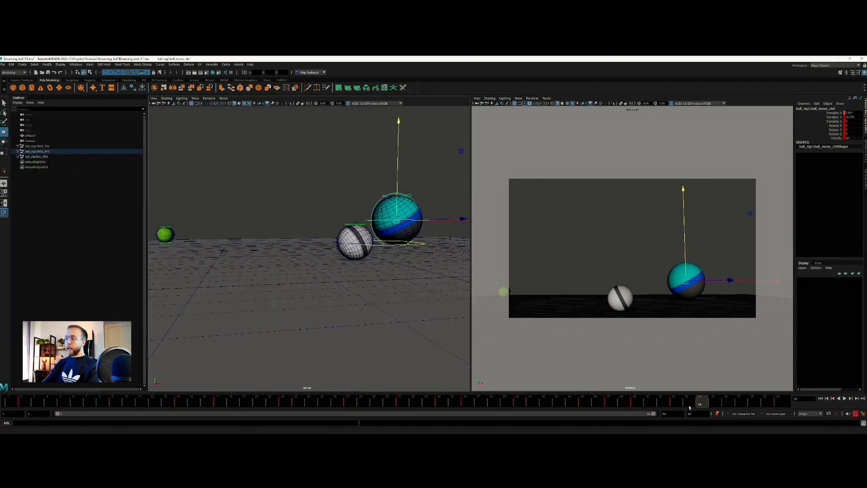
- Play back and scrub the three-ball animation in the camera view to review the bounces
key(alt+v)
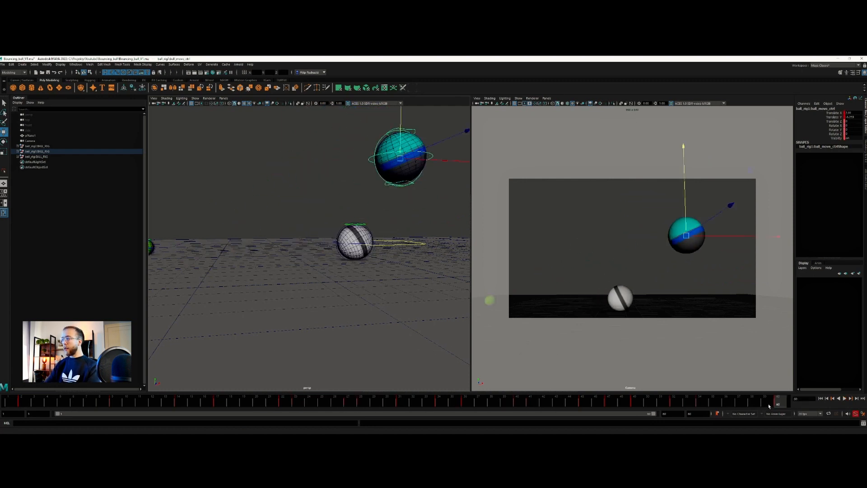
click(848, 399)
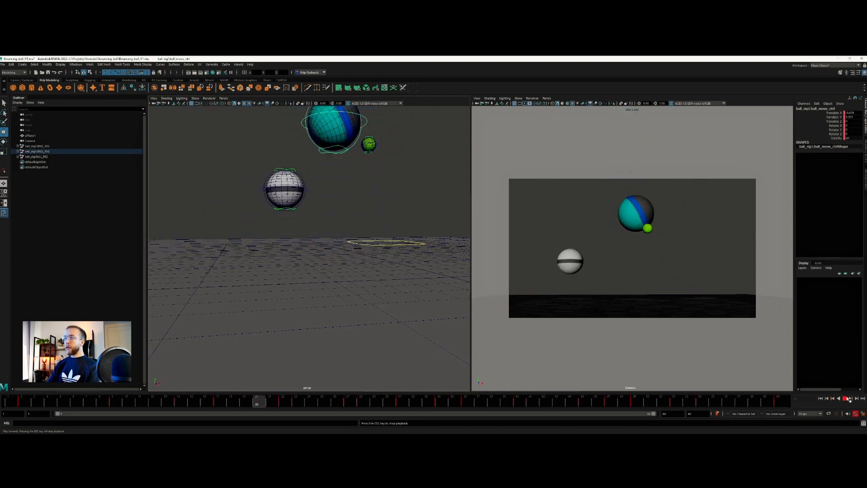
click(849, 399)
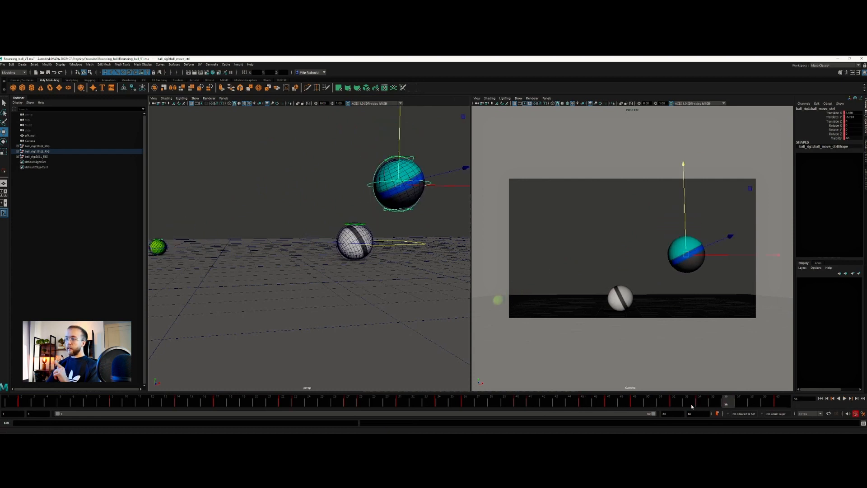
drag(681, 401, 522, 401)
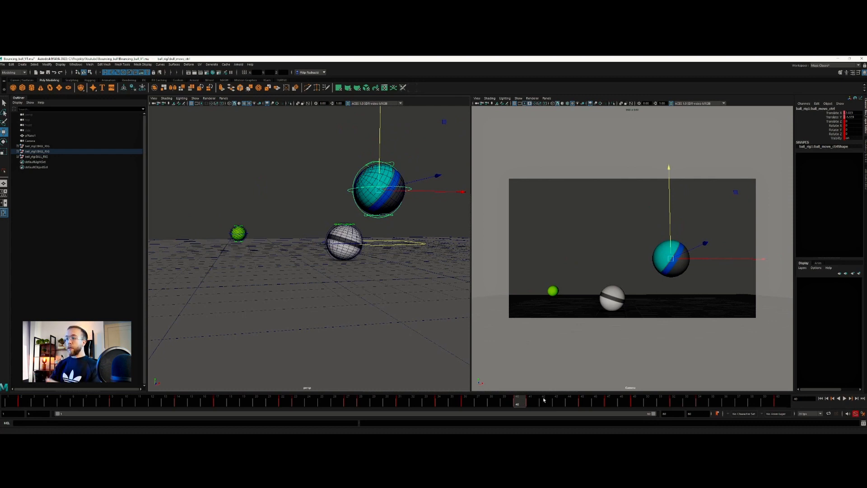
key(alt+v)
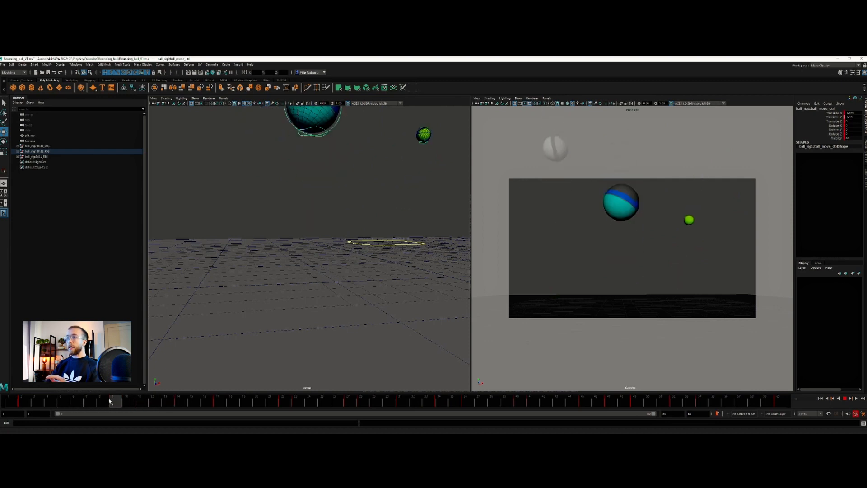
key(alt+v)
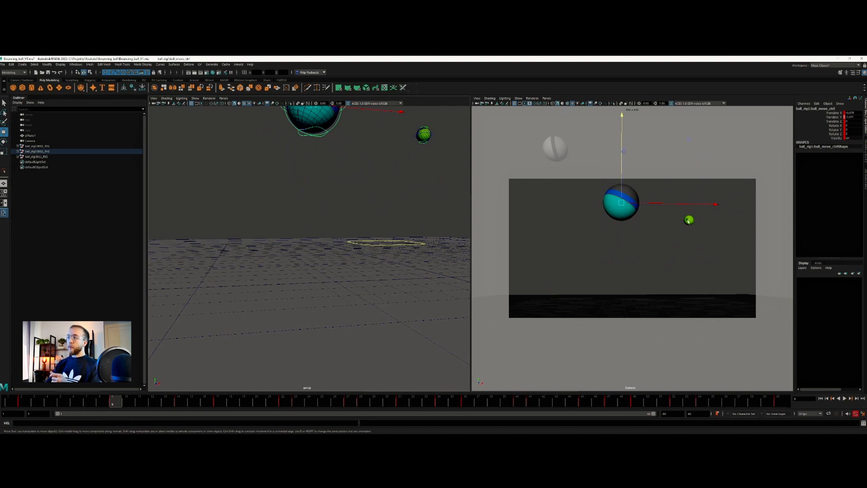
key(alt+v)
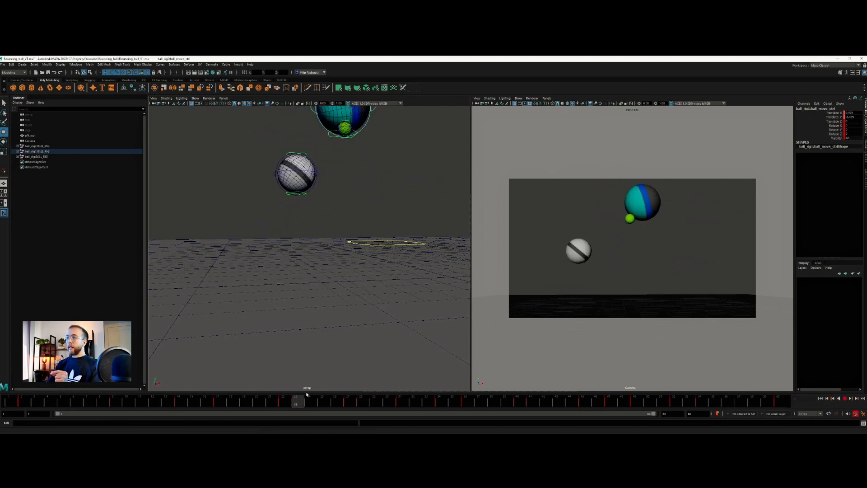
key(alt+v)
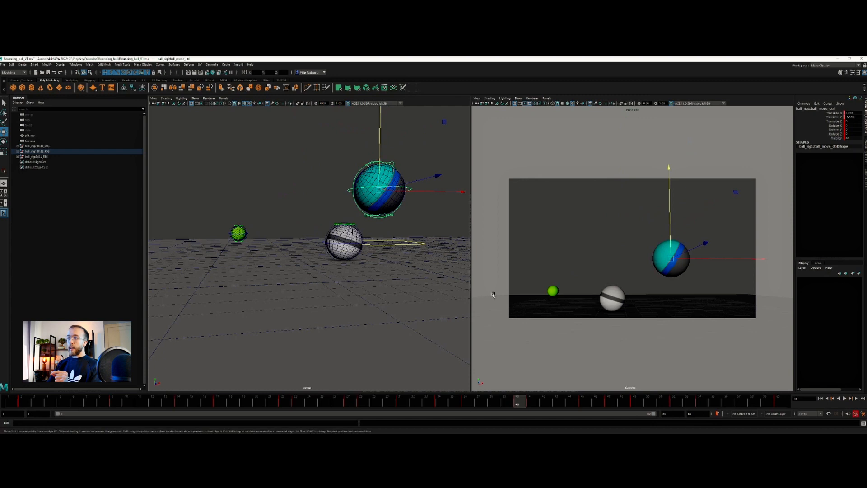